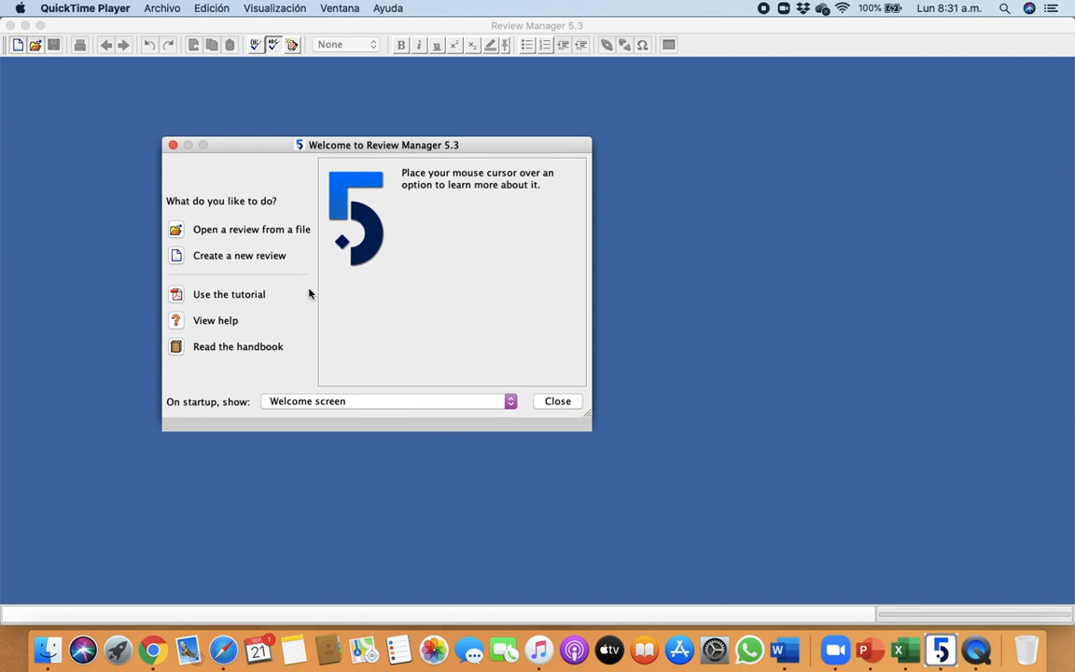
Step: Create a new review, finishing the New Review Wizard with its default settings
mouse_move(268, 235)
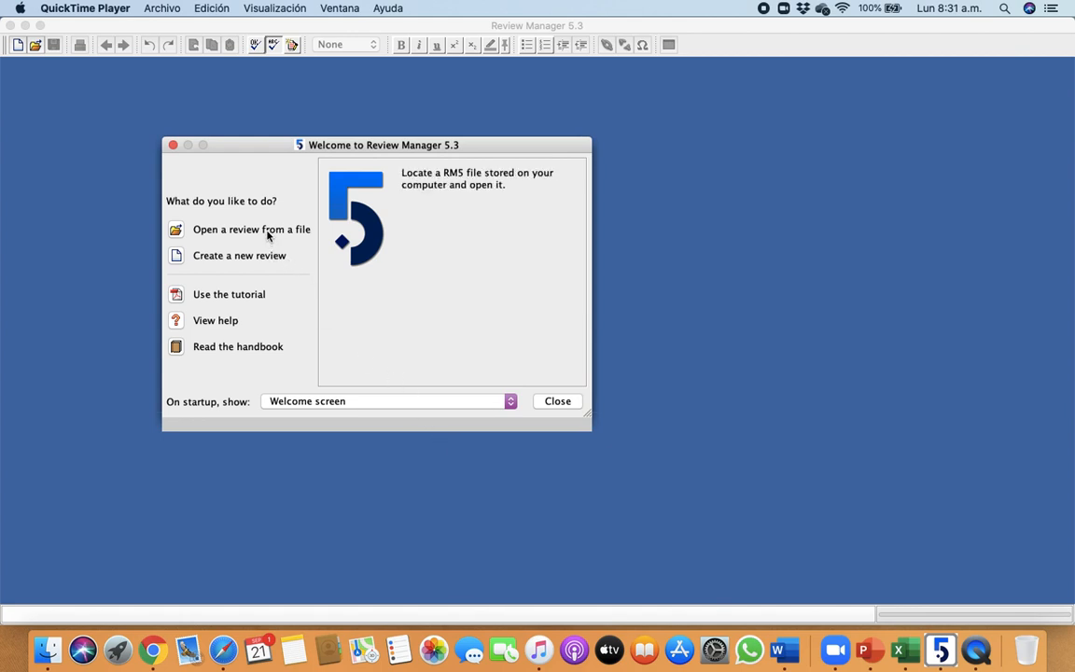
left_click(269, 257)
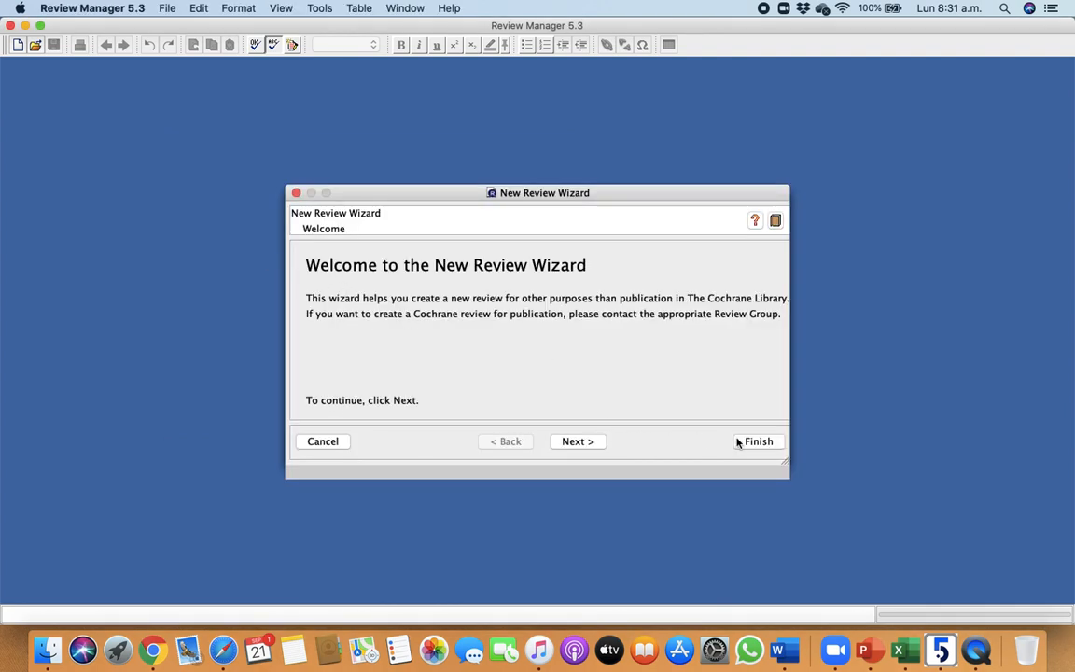
left_click(765, 441)
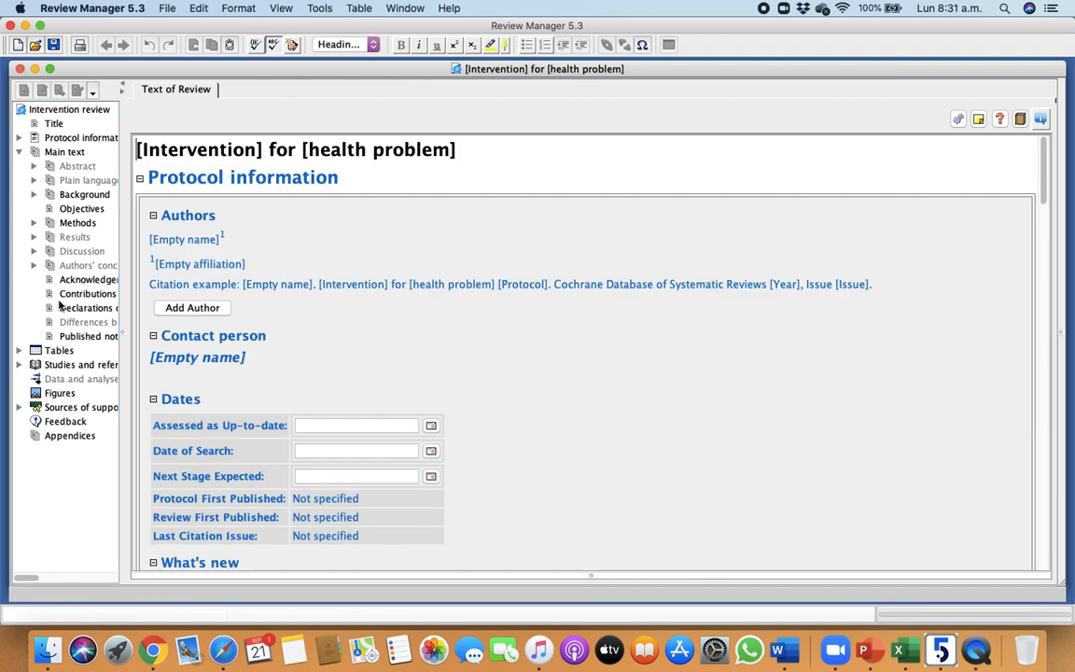
Step: Add an included study with the ID "Estadio 2" under References to studies
left_click(42, 368)
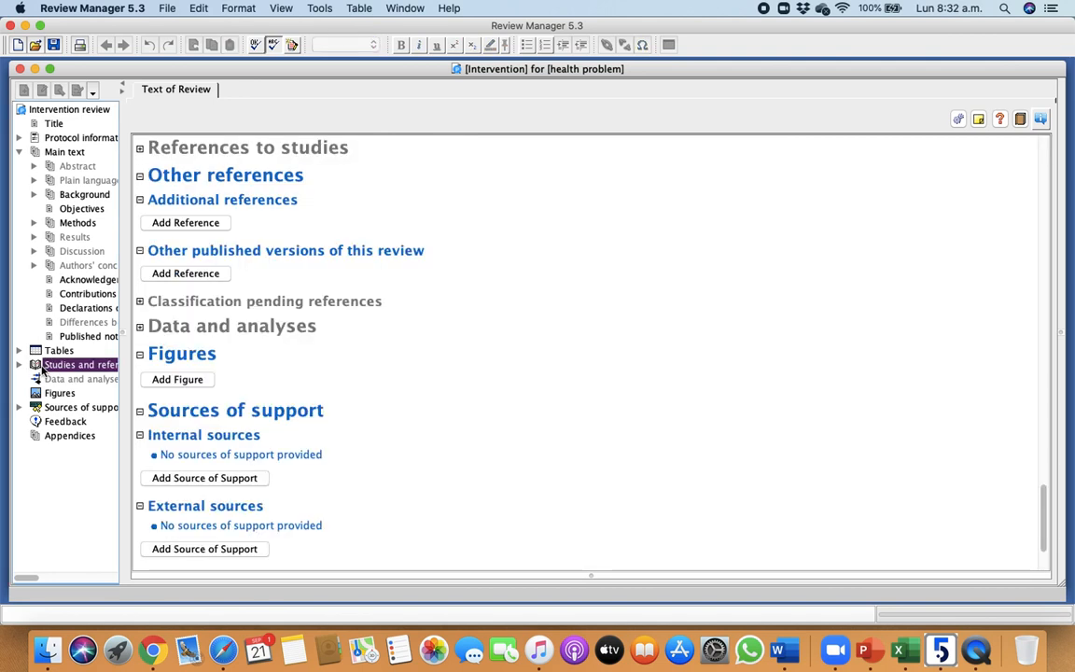
left_click(139, 148)
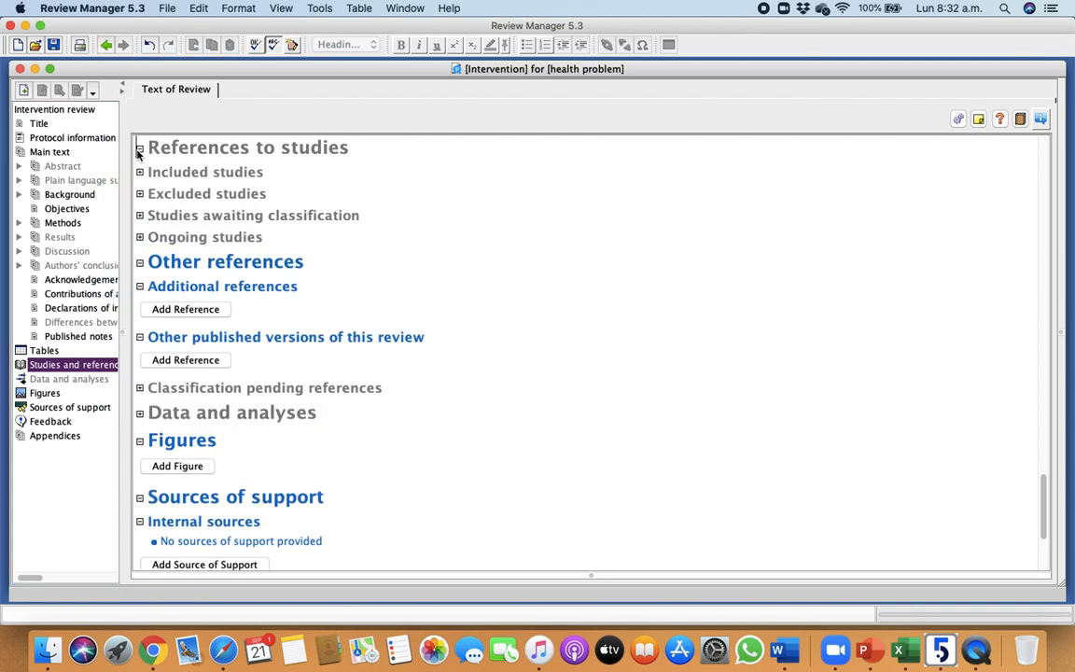
left_click(140, 172)
left_click(162, 197)
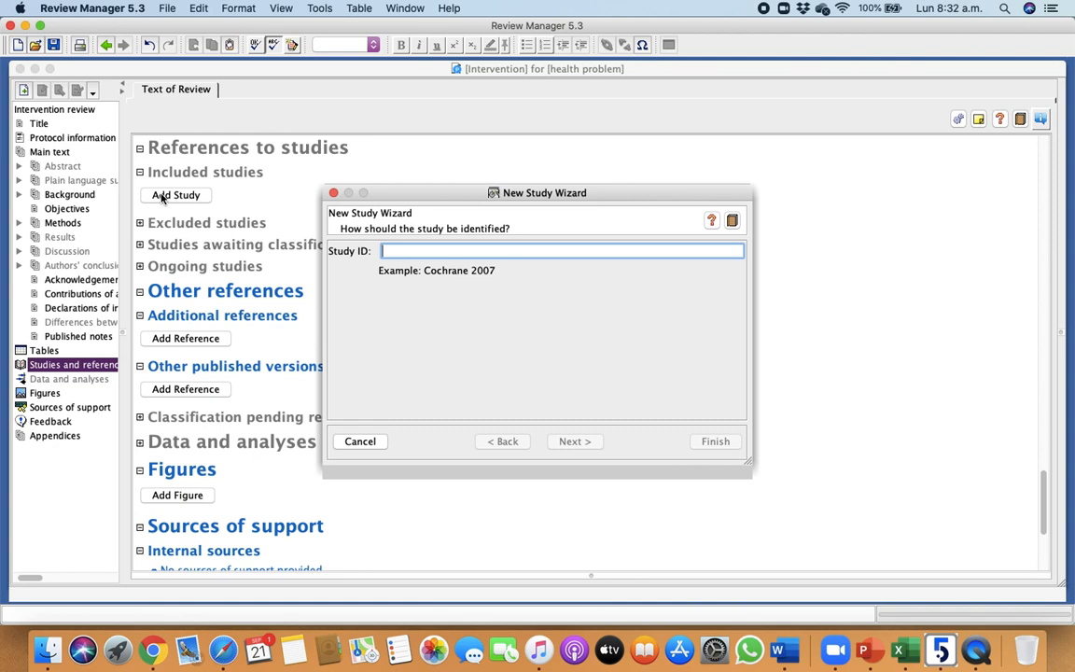
type("Estadio")
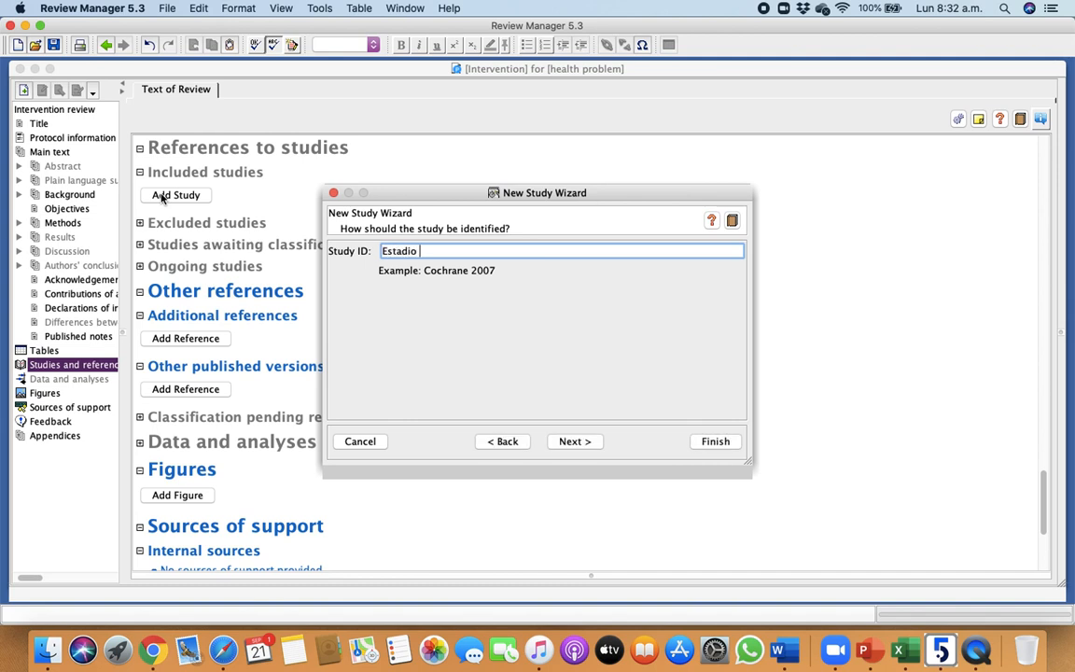
type(" 2")
left_click(712, 443)
Step: Add another included study with the ID "Estadio 3"
left_click(186, 189)
type("Es")
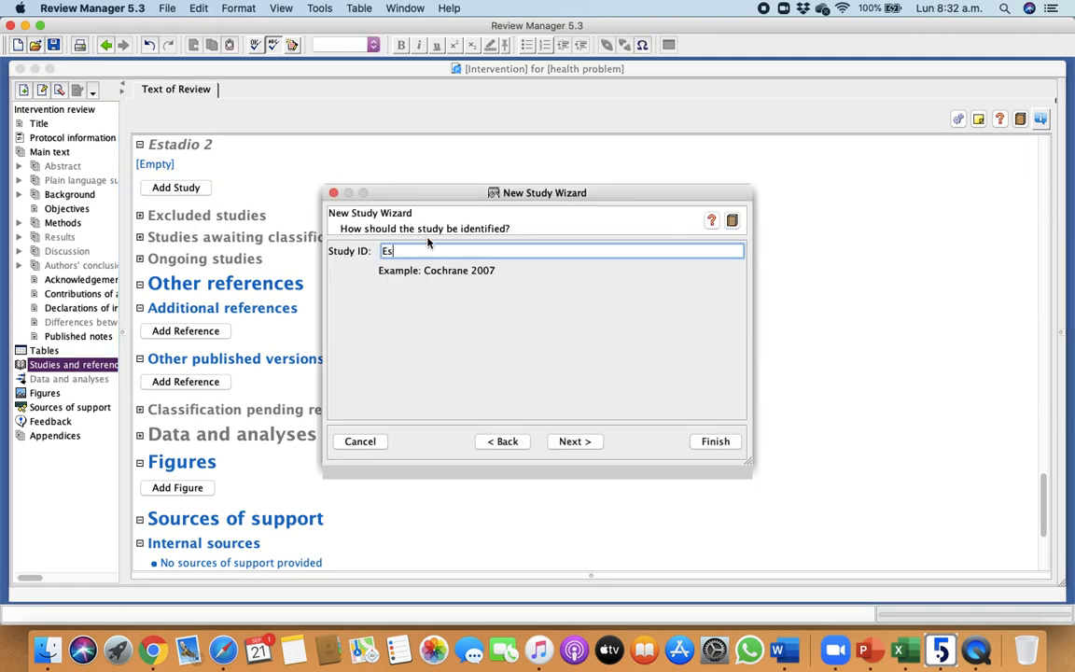
type("tadio 3")
left_click(712, 441)
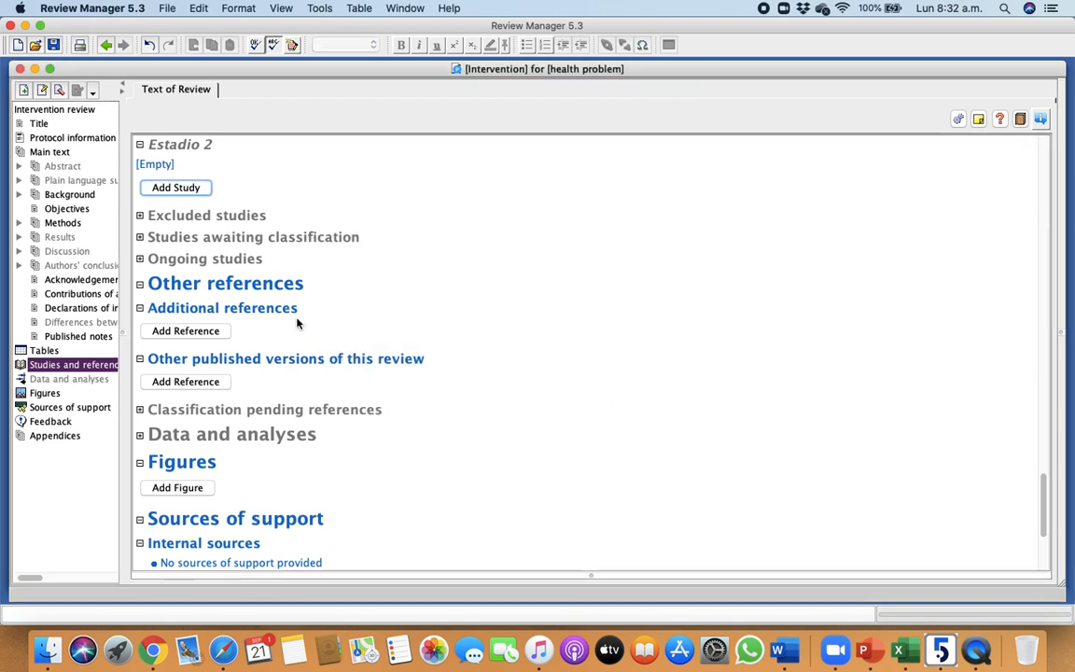
Step: Add an included study with the ID "Escolaridad"
scroll(173, 219, "up", 3)
left_click(196, 405)
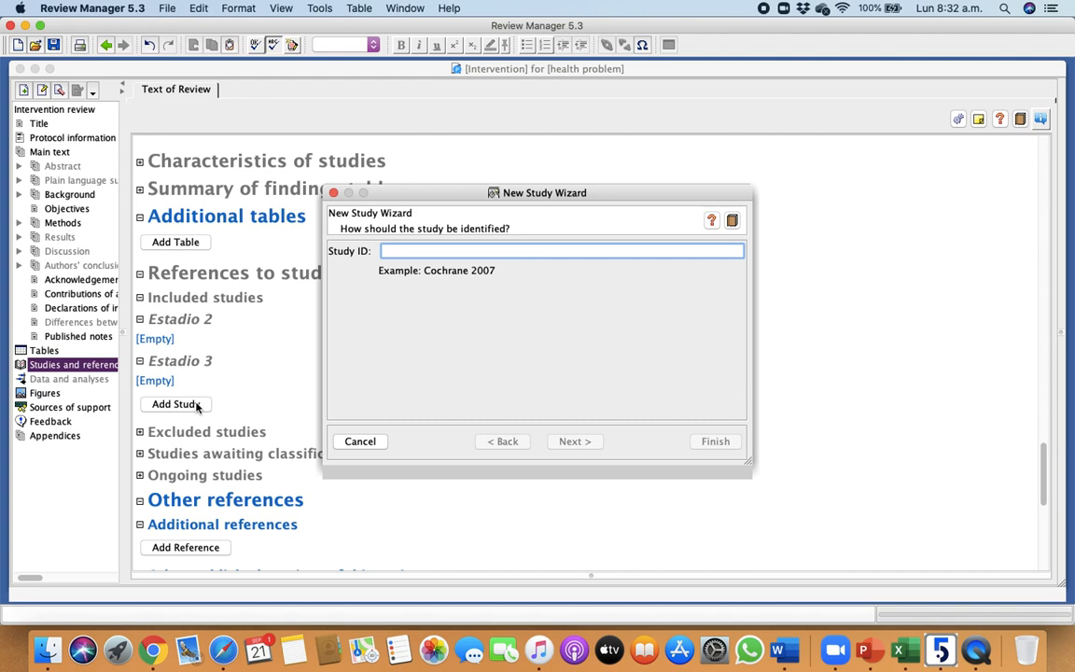
type("Escolaridad")
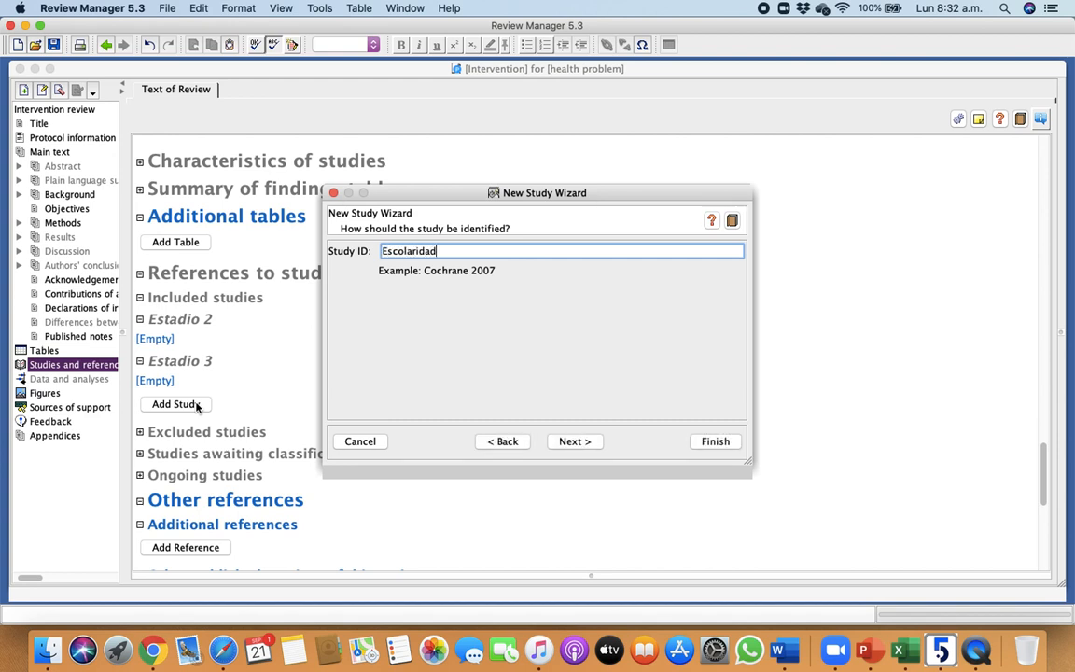
left_click(720, 442)
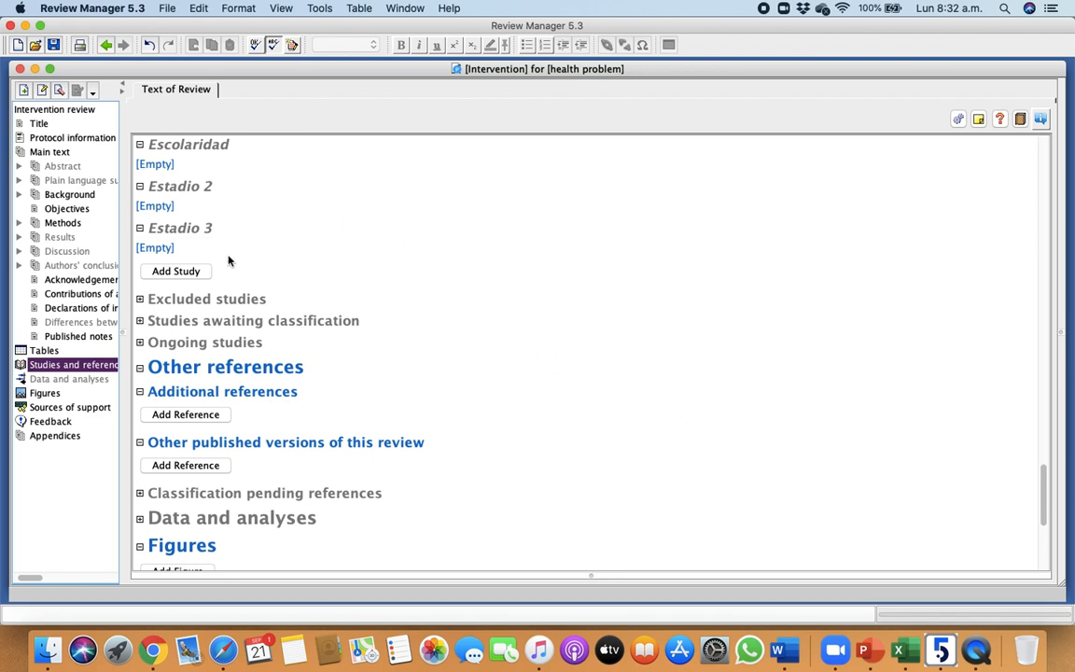
Step: Add an included study with the ID "Edad mayor a 50 años"
left_click(196, 273)
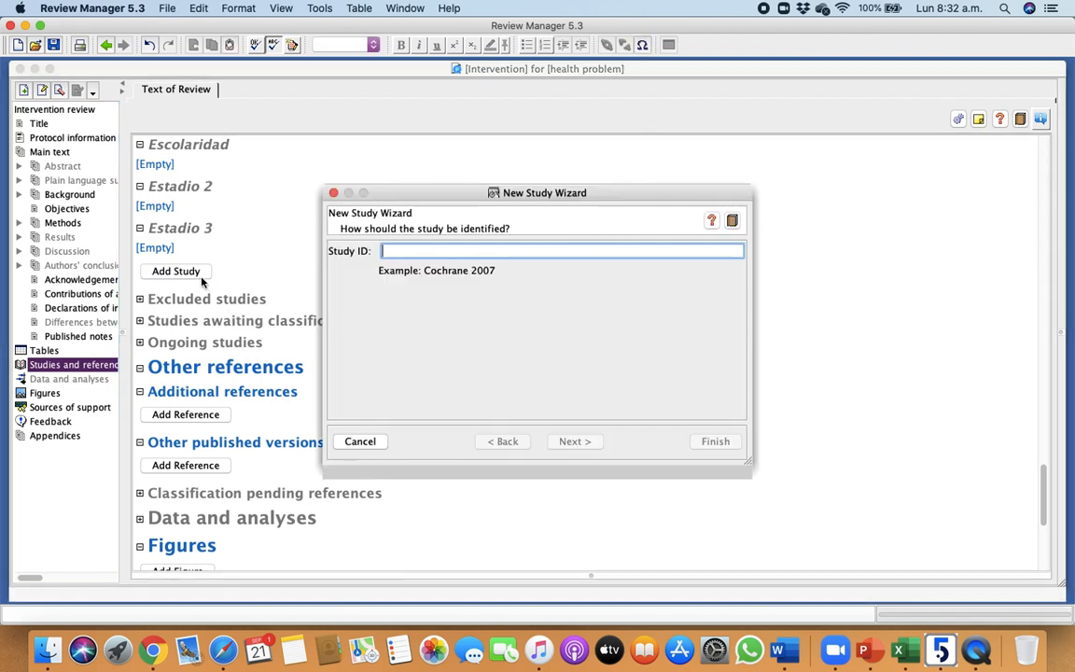
type("Edad may")
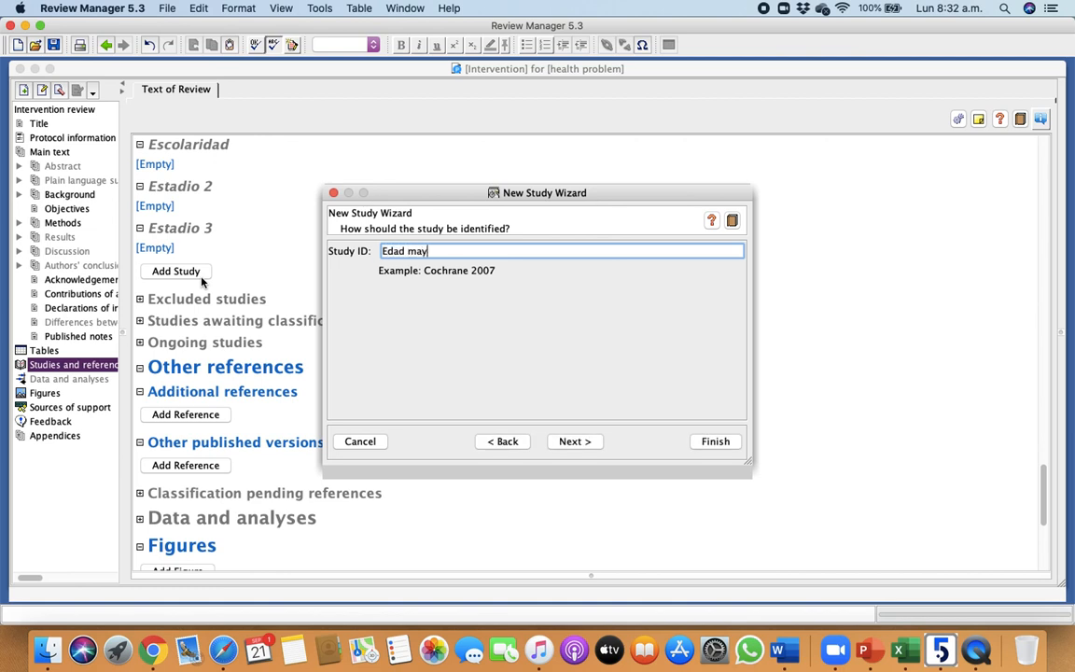
type("or a 50 años")
left_click(594, 438)
left_click(724, 444)
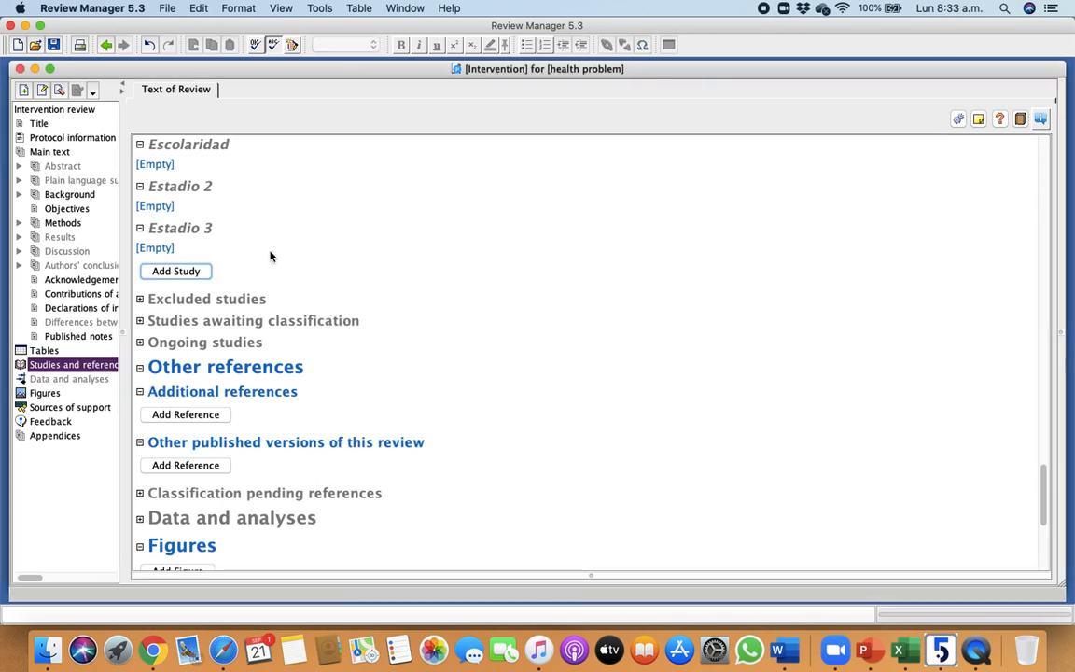
Step: Add an included study with the ID "Tabaquismo"
left_click(197, 317)
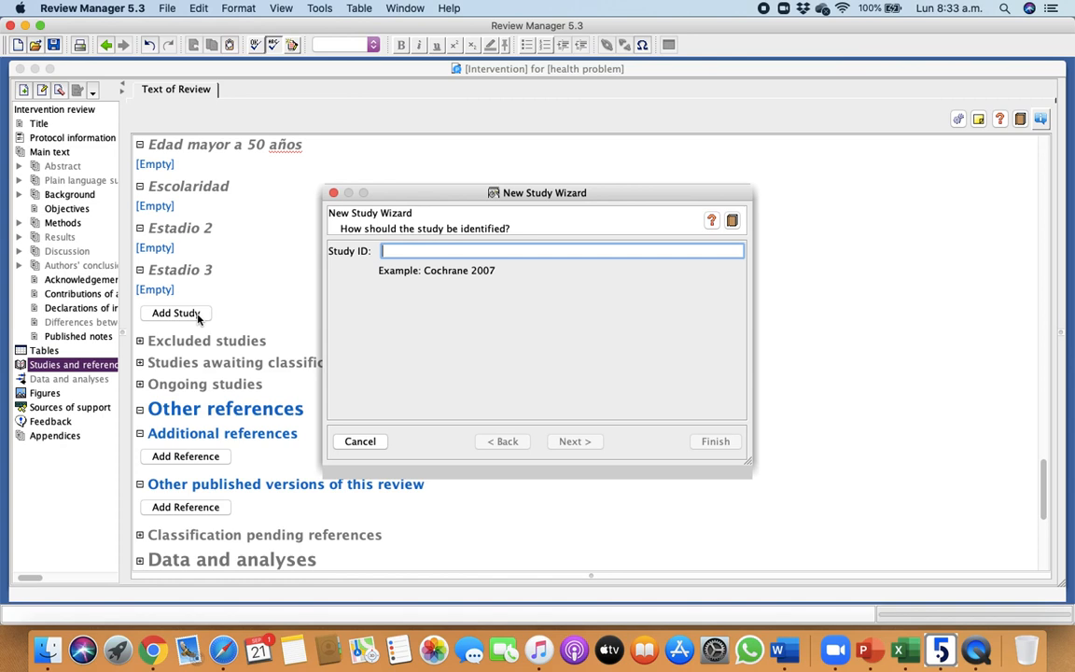
type("Tabaquismo")
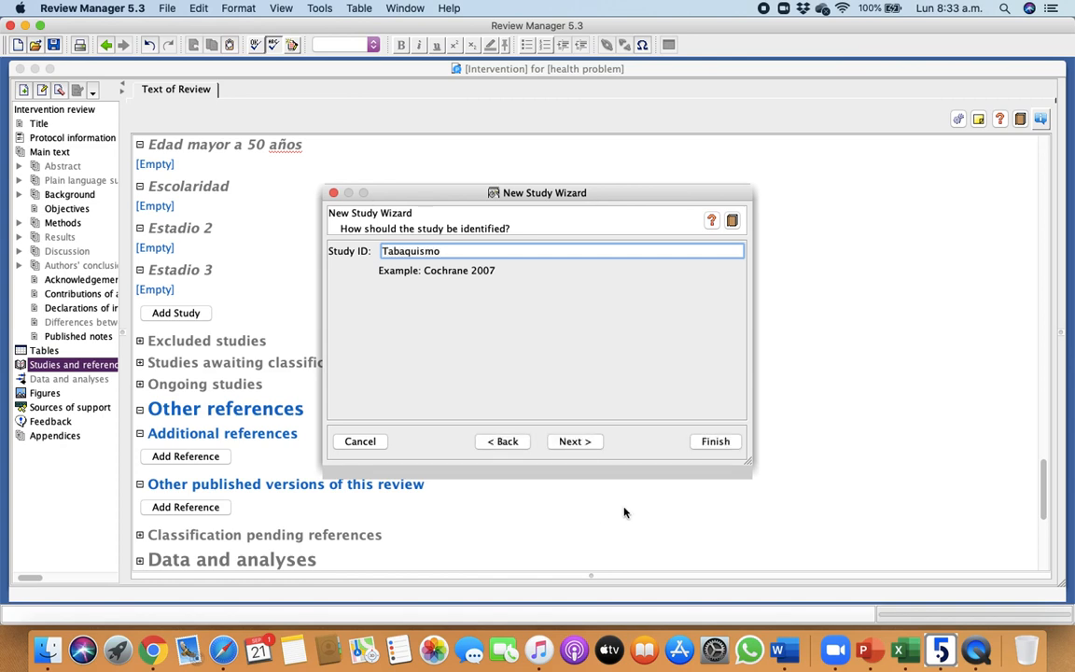
left_click(715, 441)
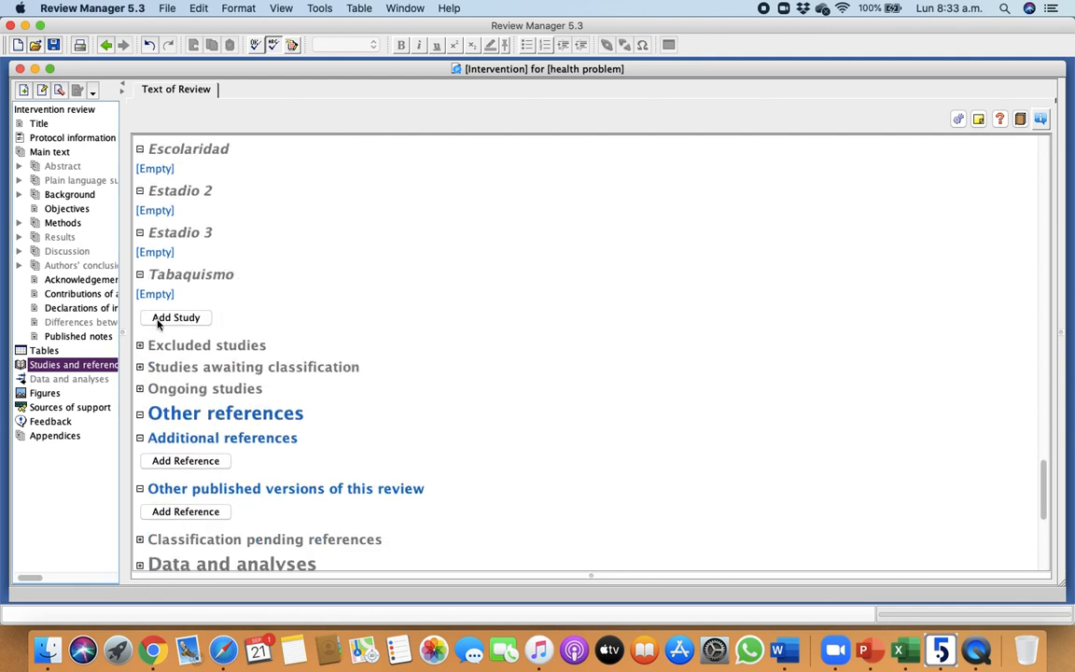
Step: Add a comparison under Data and analyses, entering the name "Factores de riesgo asociados a mortalidad en Ca. pulmón"
left_click(98, 381)
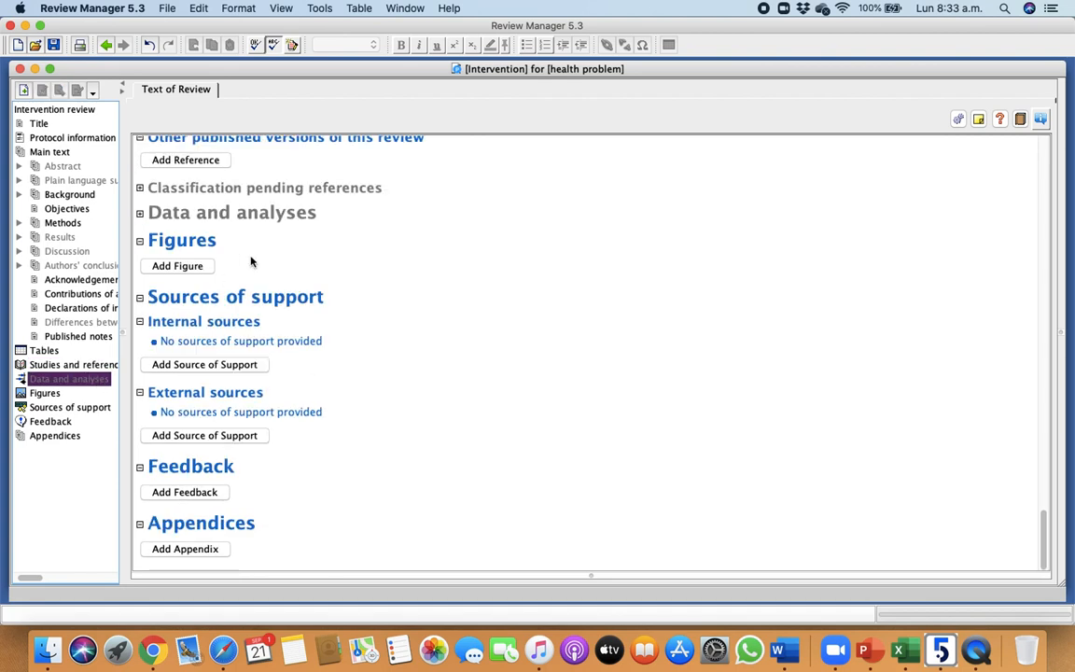
left_click(140, 213)
left_click(155, 237)
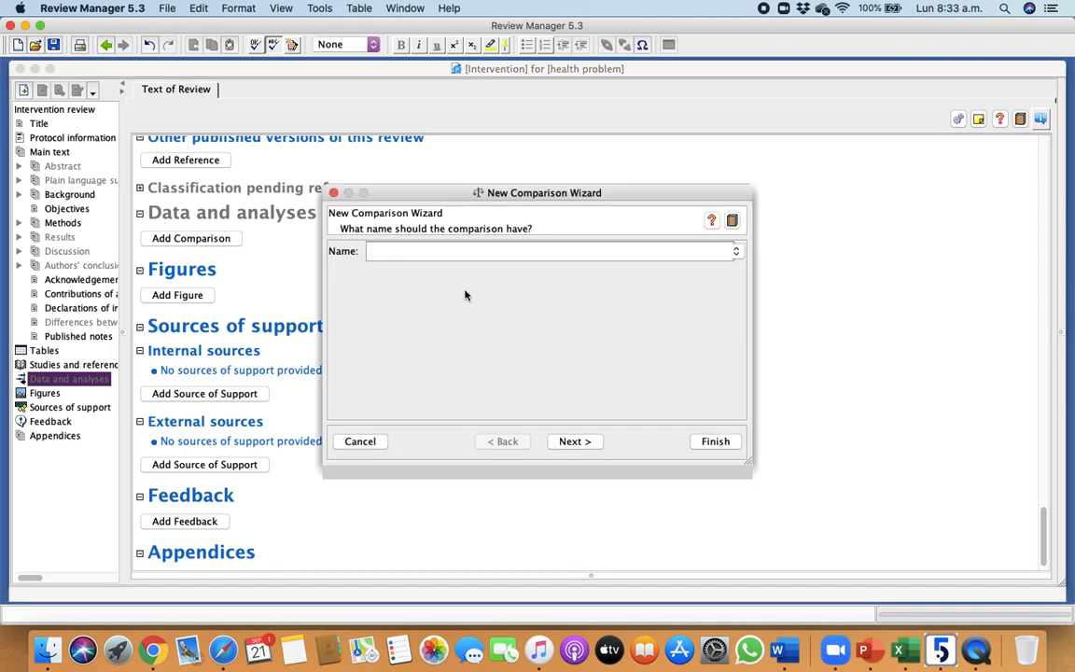
type("Factores de riesgo as")
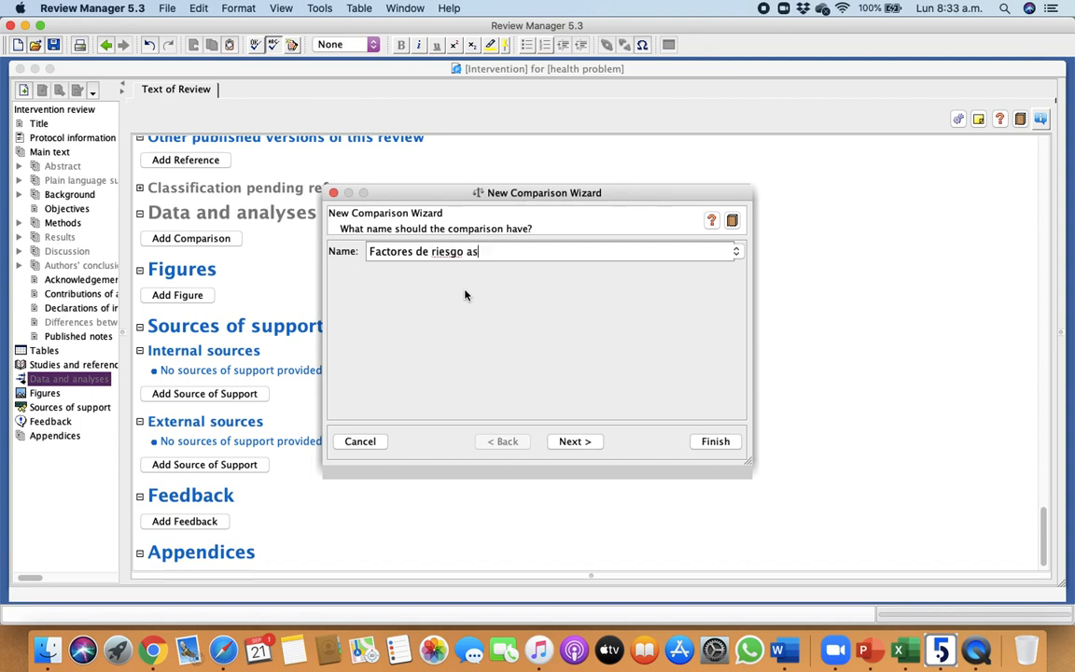
type("ociados a mortal")
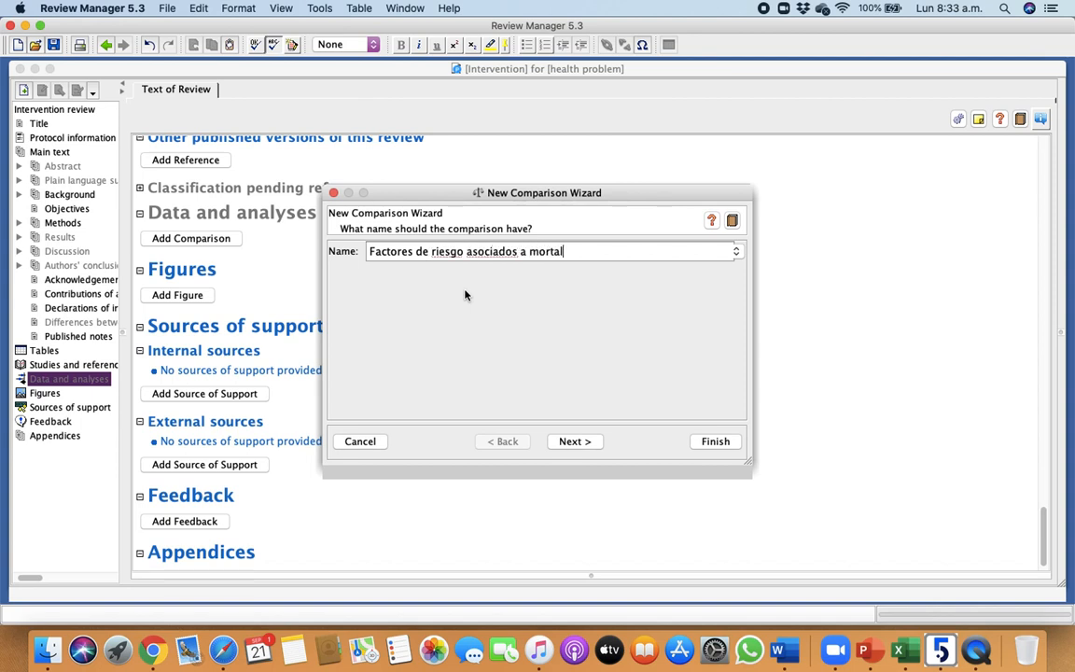
type("idad en Ca. pulmí")
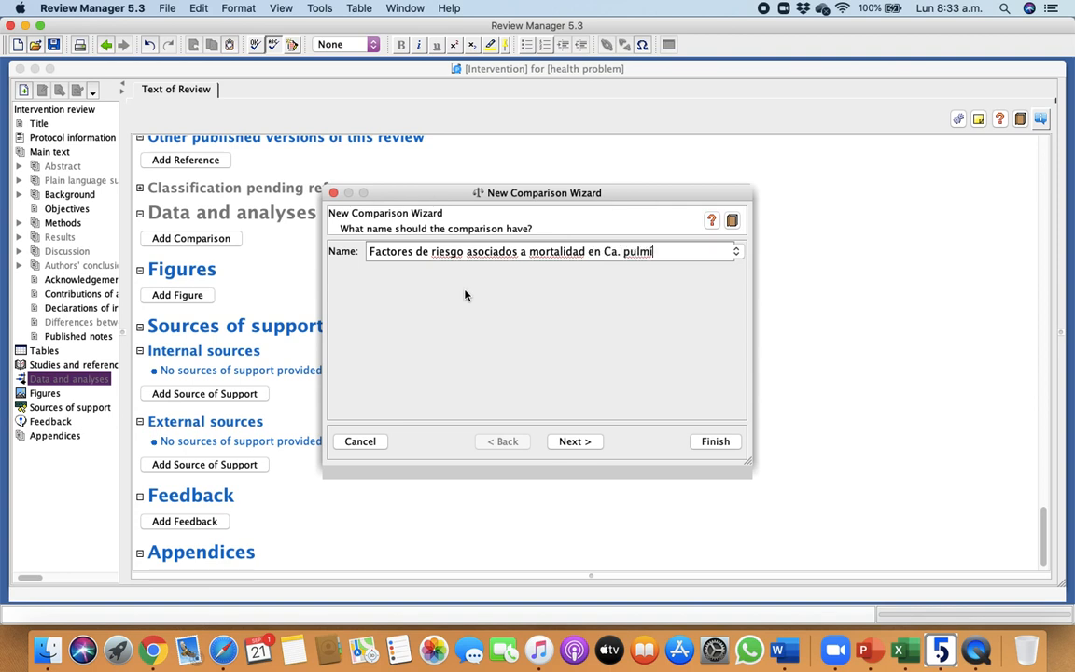
type("ón")
left_click(579, 443)
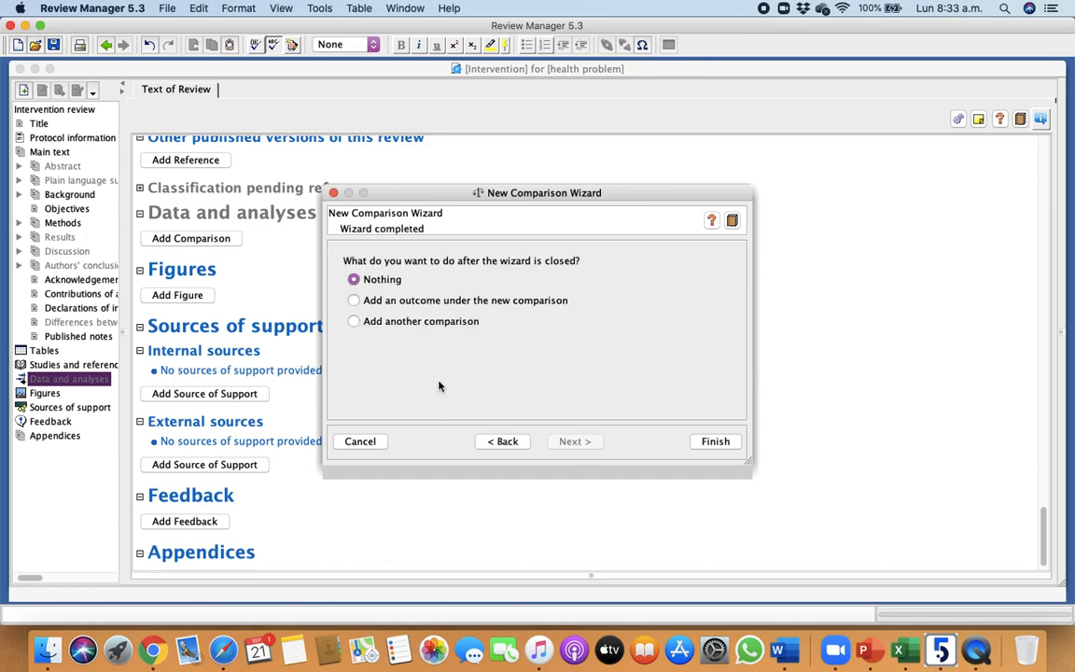
left_click(715, 442)
Step: Start a Generic Inverse Variance outcome under the comparison, naming it "Riesgo de mortalidad Ca. Pulmón"
scroll(434, 333, "up", 5)
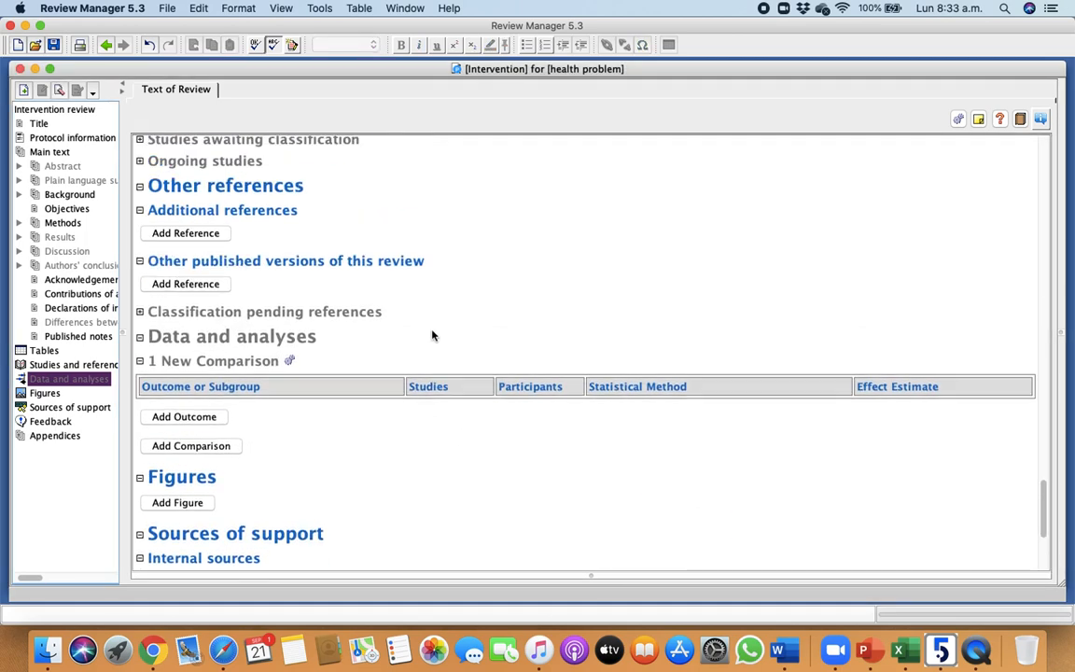
left_click(207, 418)
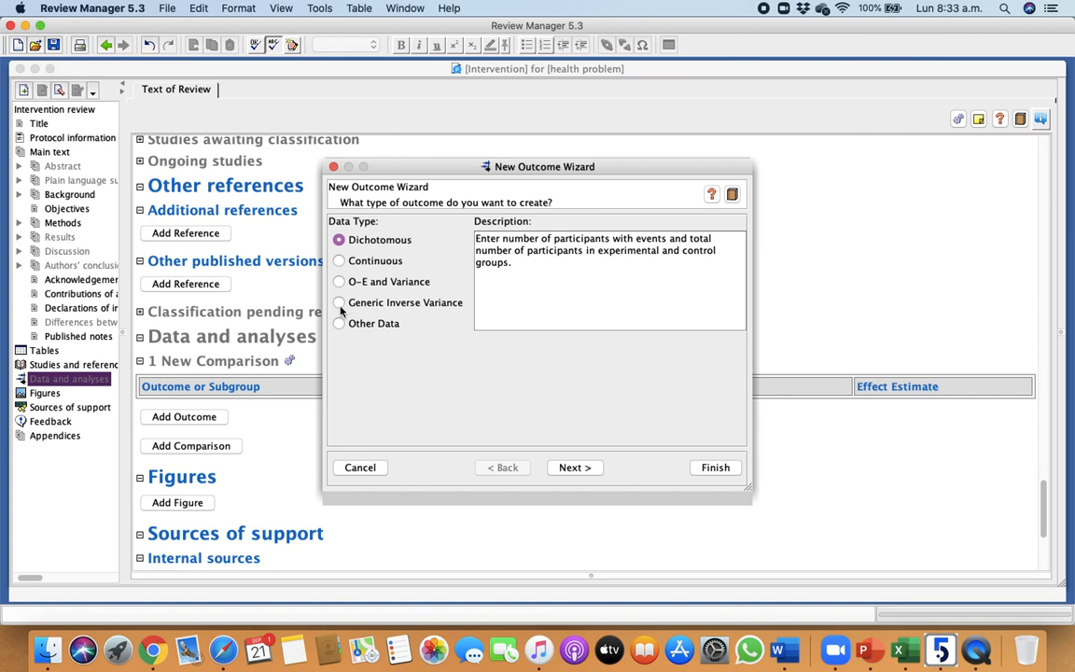
left_click(339, 303)
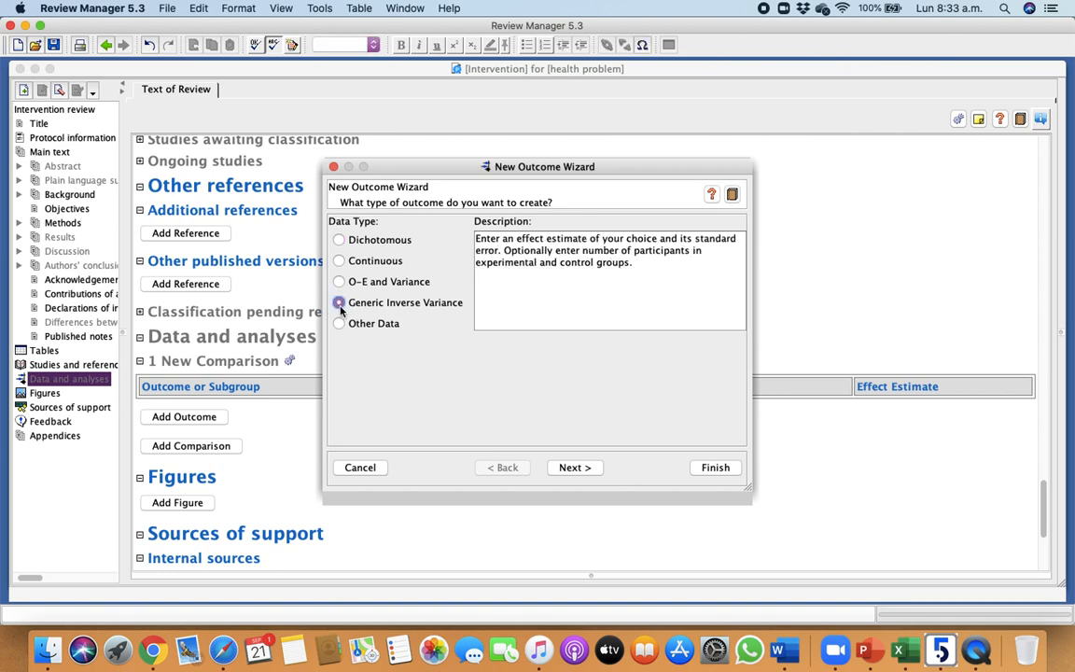
left_click(574, 467)
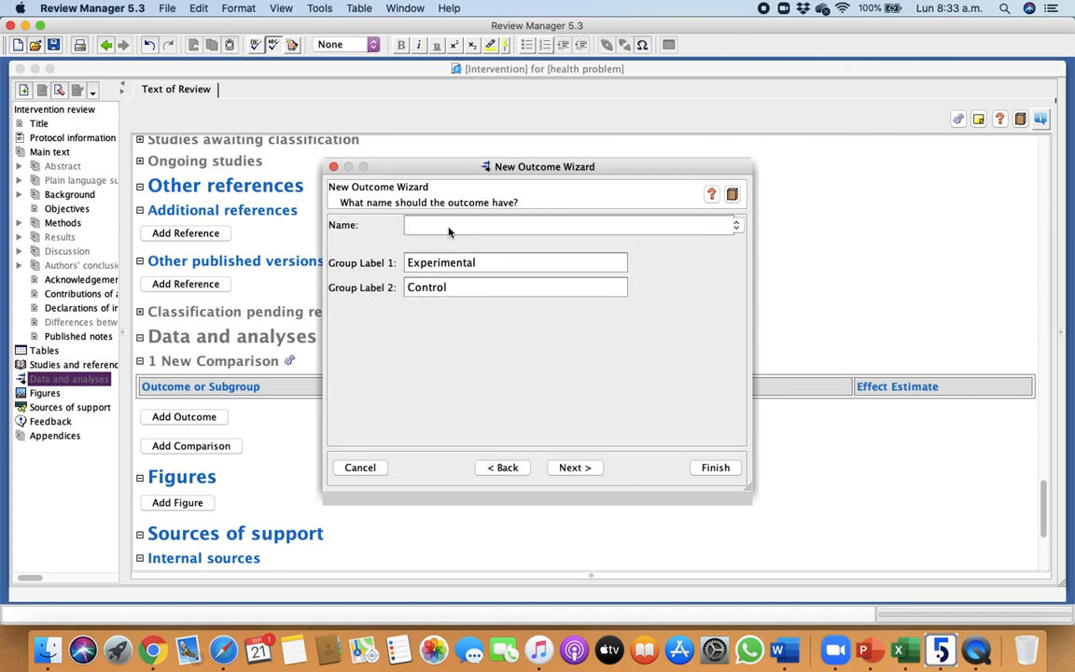
type("Riesgo de mortalidad Ca. ")
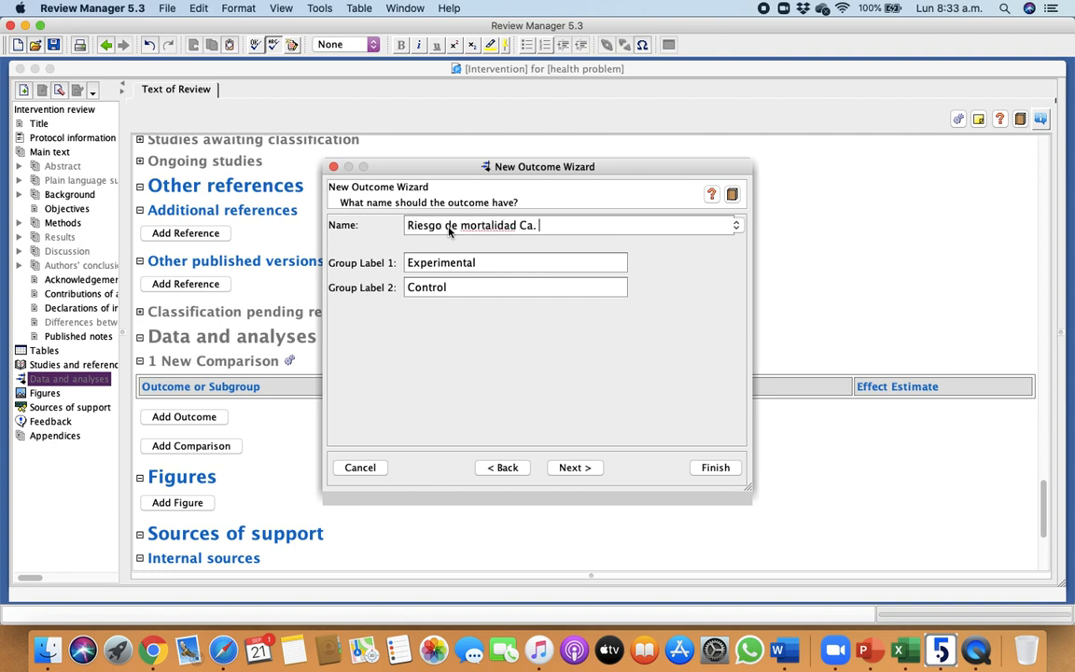
type("Pulmón")
left_click(588, 467)
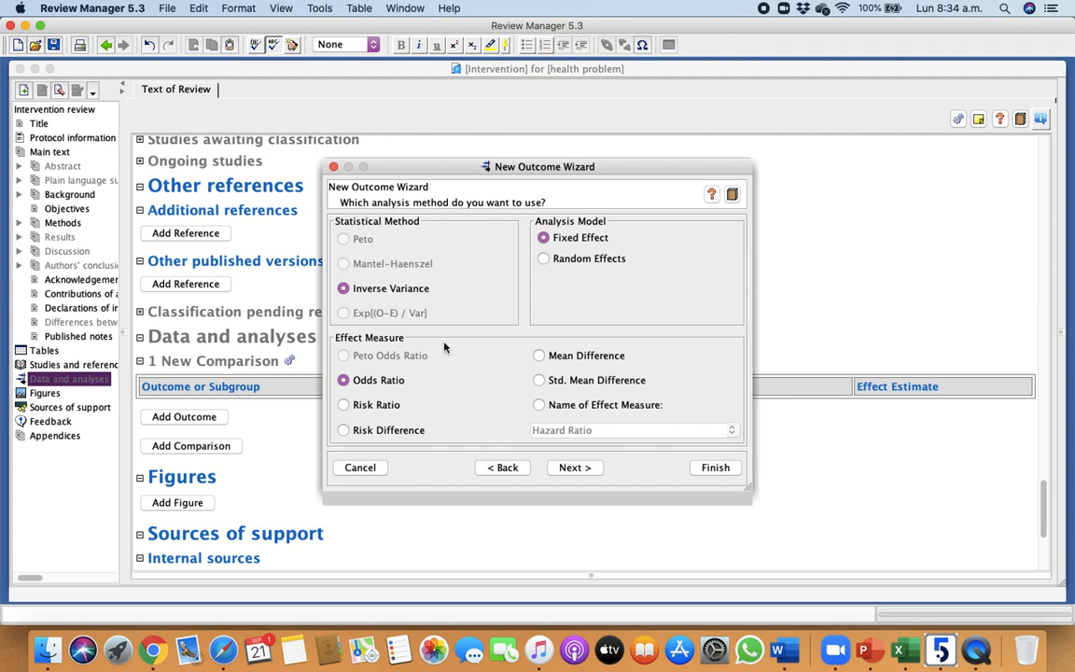
Step: Set the outcome's effect measure to Hazard Ratio and continue to the graph details
left_click(580, 433)
left_click(585, 408)
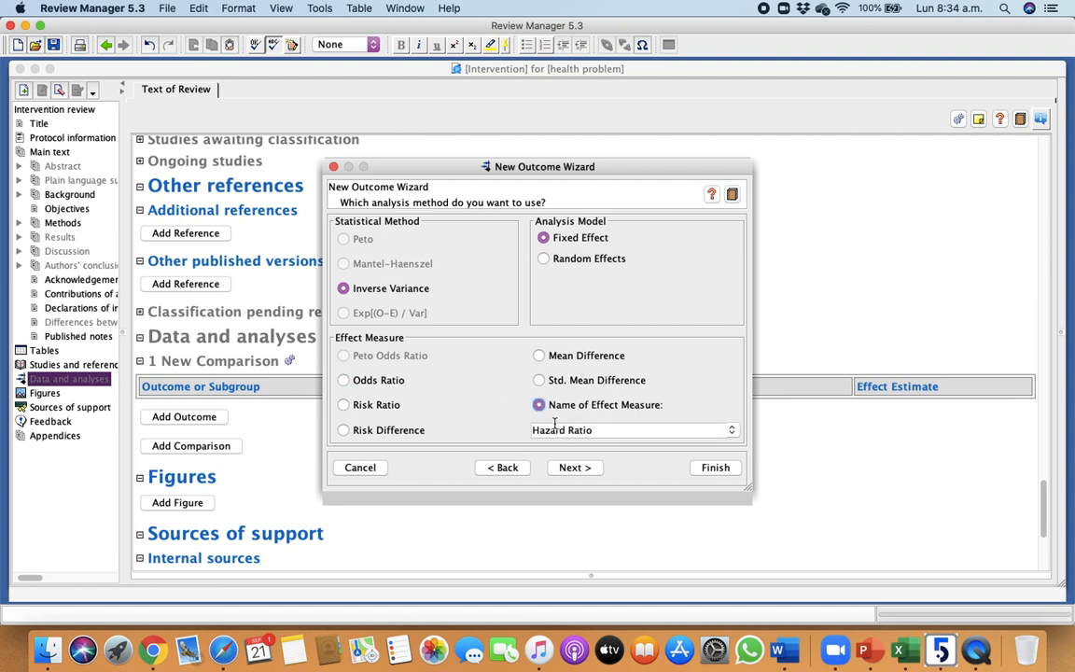
left_click(590, 471)
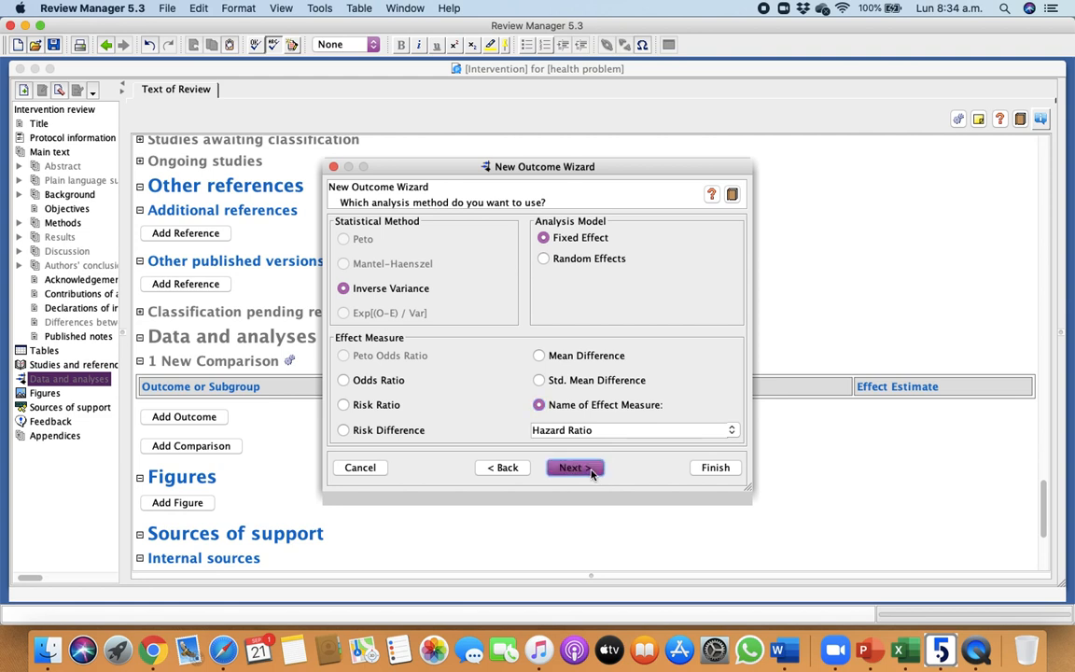
left_click(590, 471)
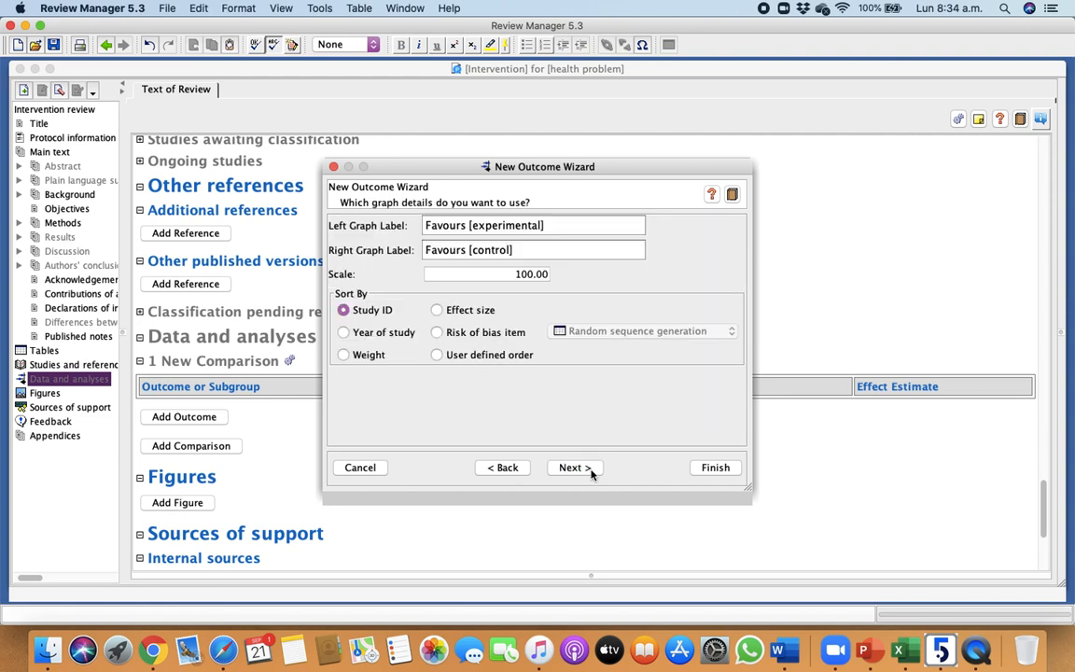
Step: Clear the text of the outcome's left graph label
left_click_drag(547, 226, 376, 227)
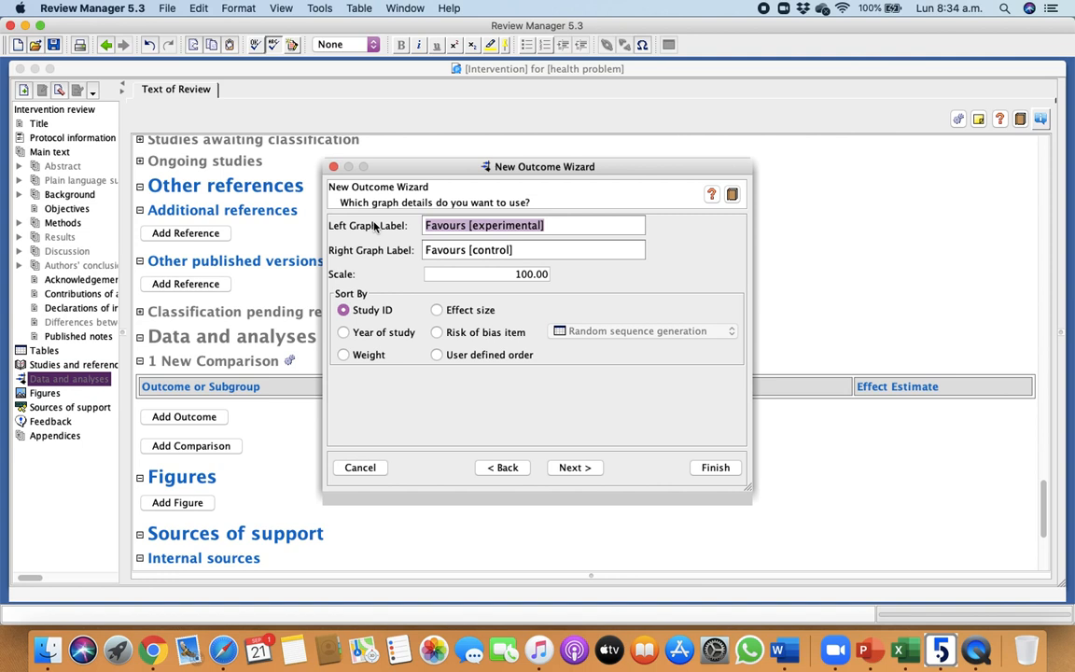
left_click(574, 232)
key("BackSpace")
key("BackSpace")
key("BackSpace")
key("BackSpace")
key("BackSpace")
key("BackSpace")
key("BackSpace")
key("BackSpace")
key("BackSpace")
key("BackSpace")
key("BackSpace")
key("BackSpace")
key("BackSpace")
key("BackSpace")
key("BackSpace")
key("BackSpace")
key("BackSpace")
key("BackSpace")
key("BackSpace")
key("BackSpace")
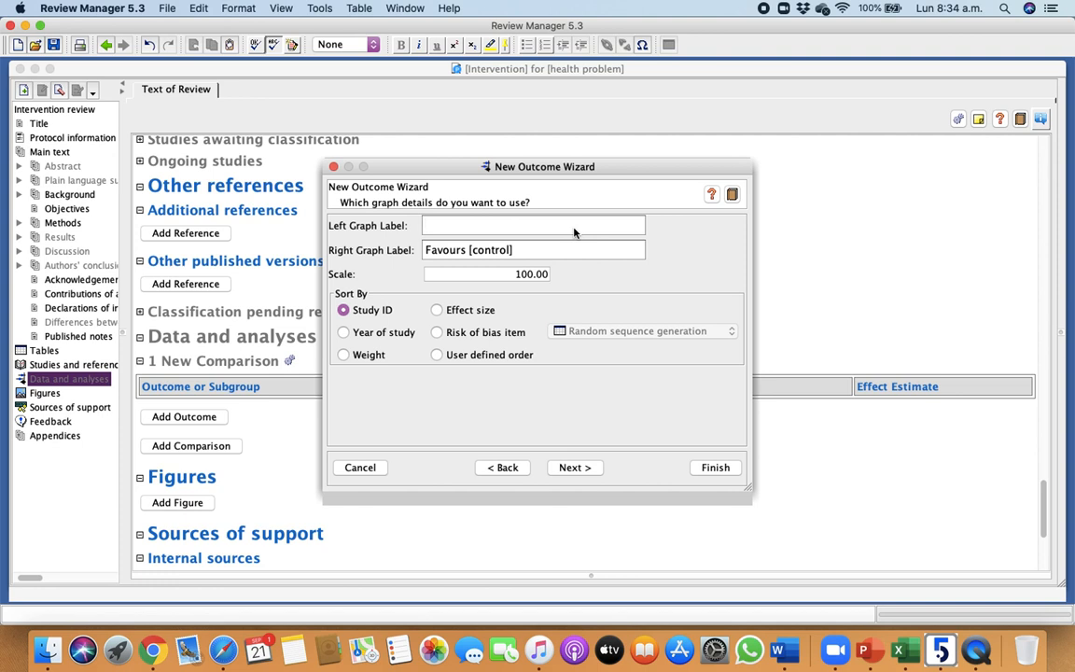
Step: Set the outcome's left graph label to "Supervivencia" and the right graph label to "Mortalidad"
type("Supervivencia")
left_click(492, 247)
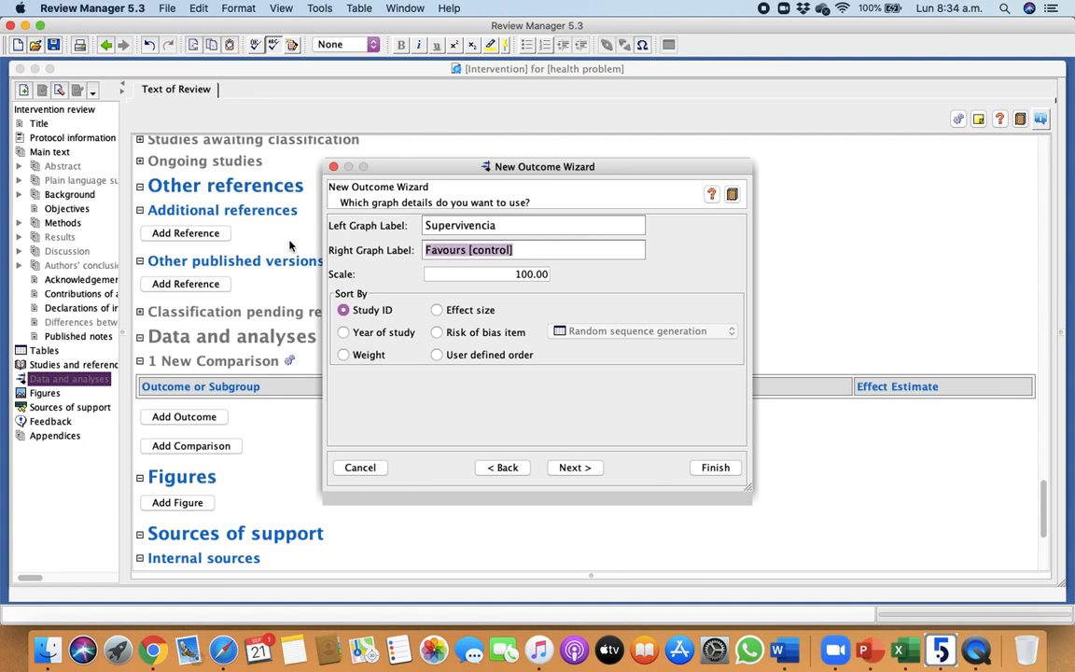
left_click(552, 251)
left_click_drag(533, 253, 414, 254)
left_click(519, 252)
key("BackSpace")
key("BackSpace")
key("BackSpace")
key("BackSpace")
key("BackSpace")
key("BackSpace")
key("BackSpace")
key("BackSpace")
key("BackSpace")
key("BackSpace")
key("BackSpace")
key("BackSpace")
key("BackSpace")
key("BackSpace")
key("BackSpace")
key("BackSpace")
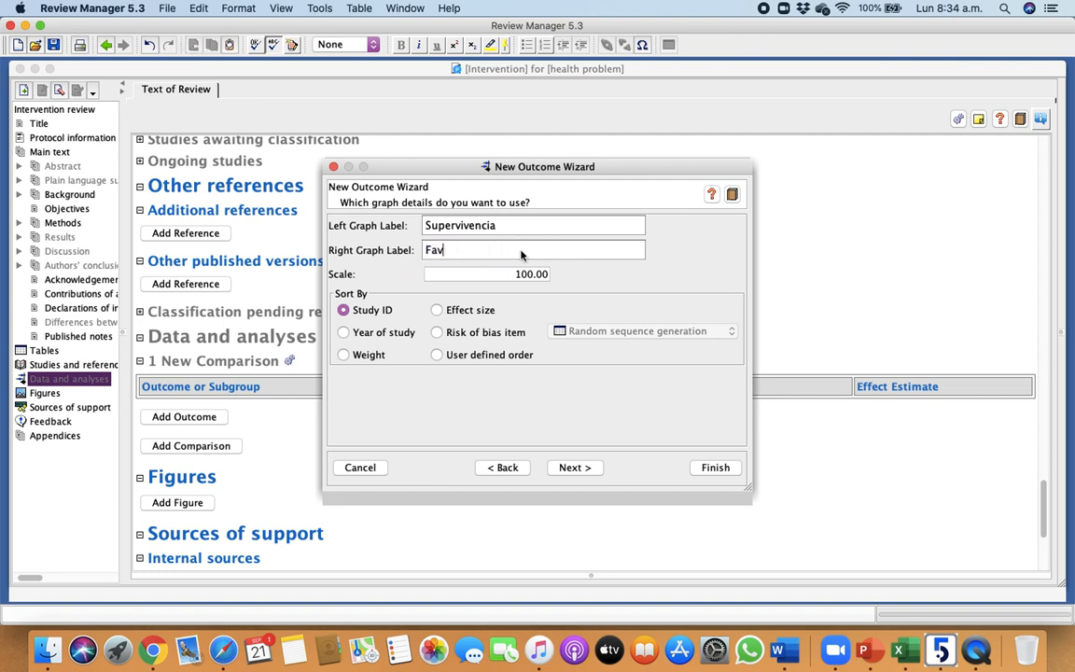
type("Mortalidad")
Step: Set the graph scale to 10 and finish the outcome setup with the option to edit the new outcome
left_click(514, 275)
left_click_drag(514, 279, 605, 275)
key("BackSpace")
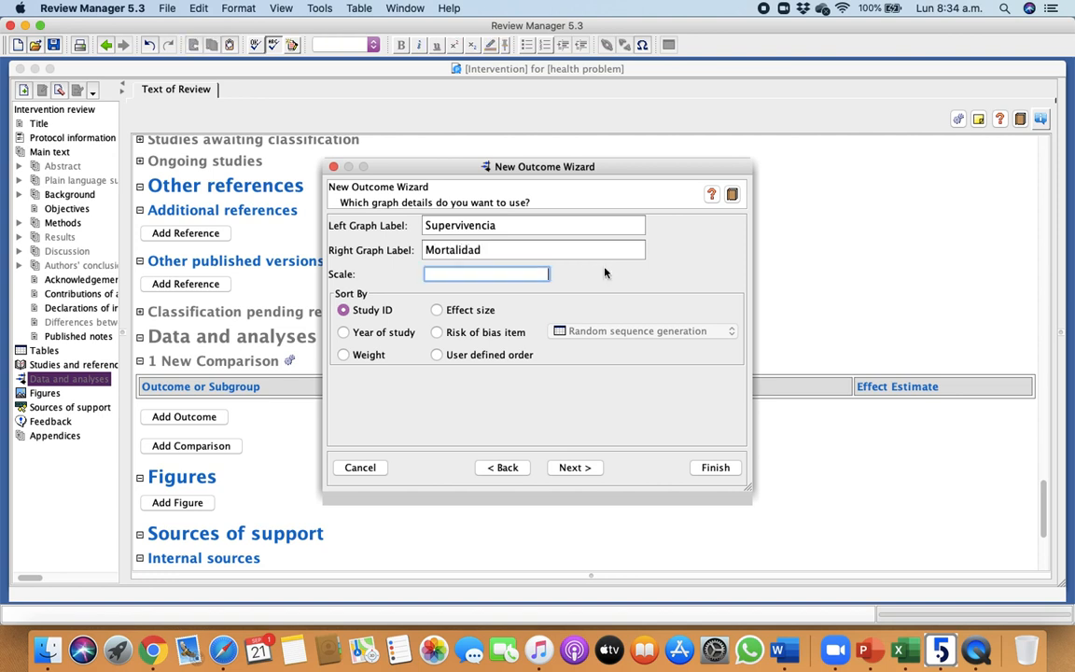
type("10")
left_click(575, 468)
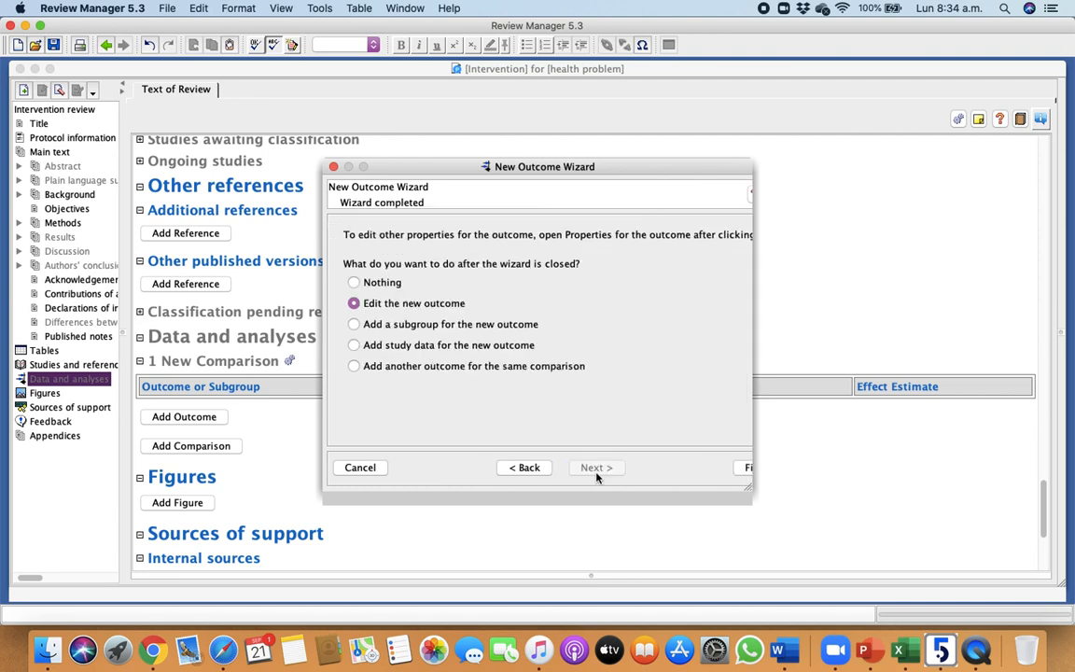
left_click(744, 473)
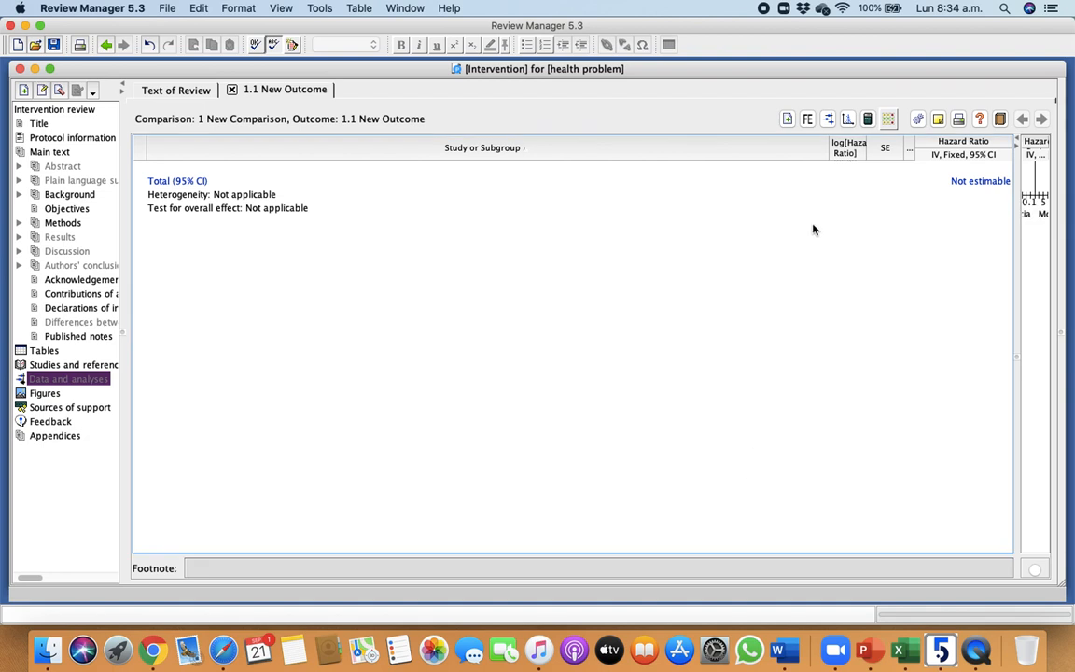
Step: Add study data to the outcome for all five included studies, from Edad mayor a 50 años to Tabaquismo
left_click(789, 121)
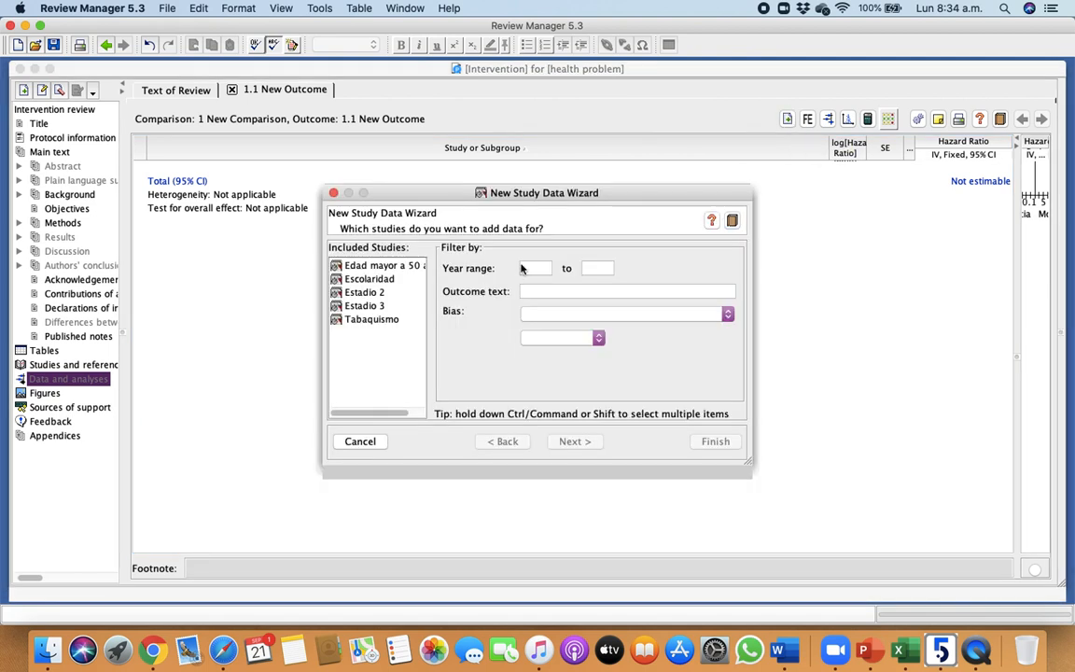
left_click(392, 267)
left_click_drag(392, 271, 378, 319)
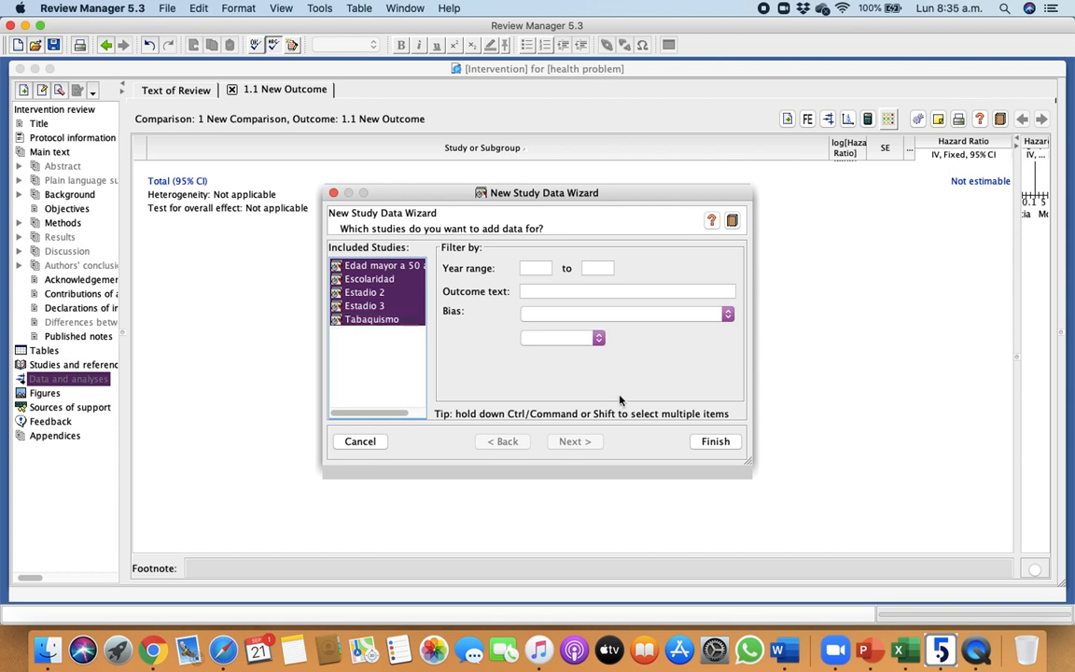
left_click(713, 442)
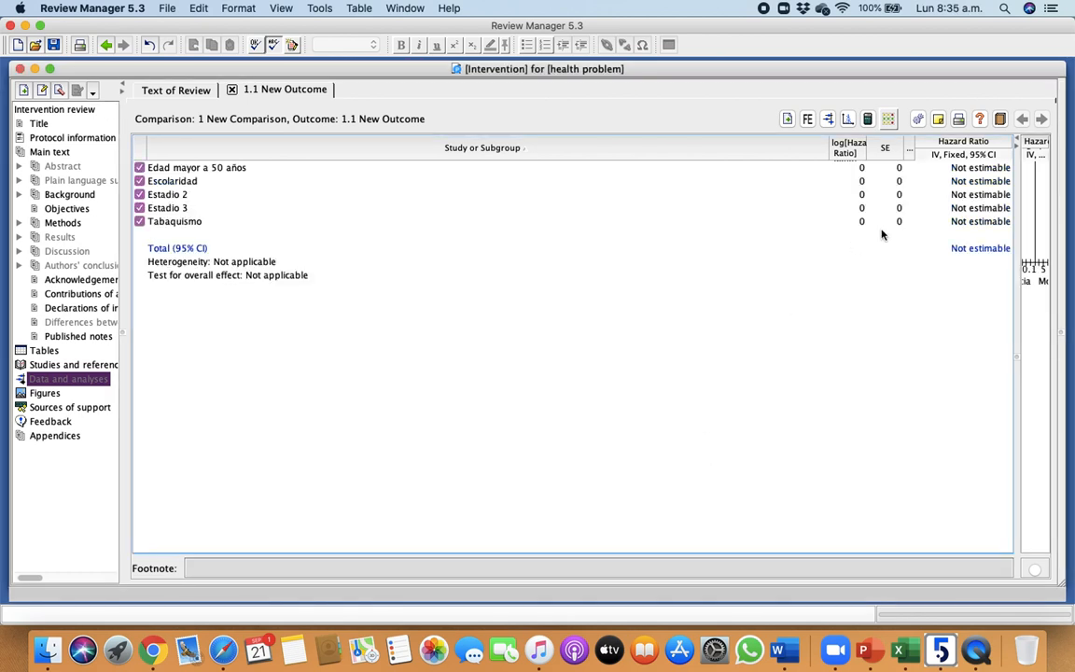
Step: Enter a log hazard ratio of 0.621 and a standard error of 0.305 for Edad mayor a 50 años
left_click(858, 168)
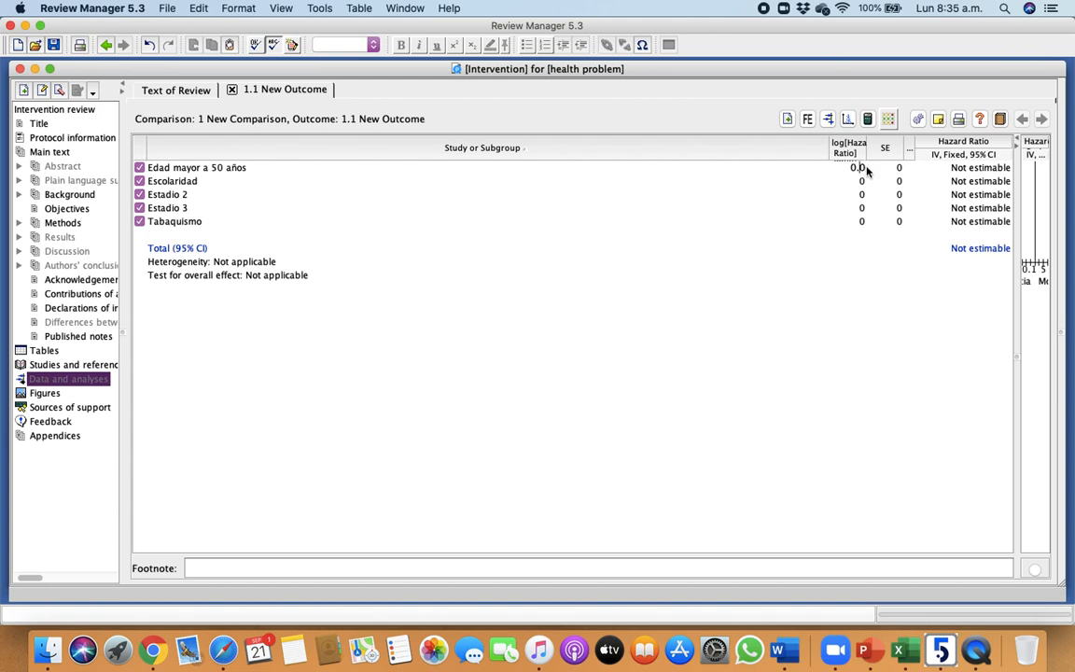
type("21")
left_click(900, 169)
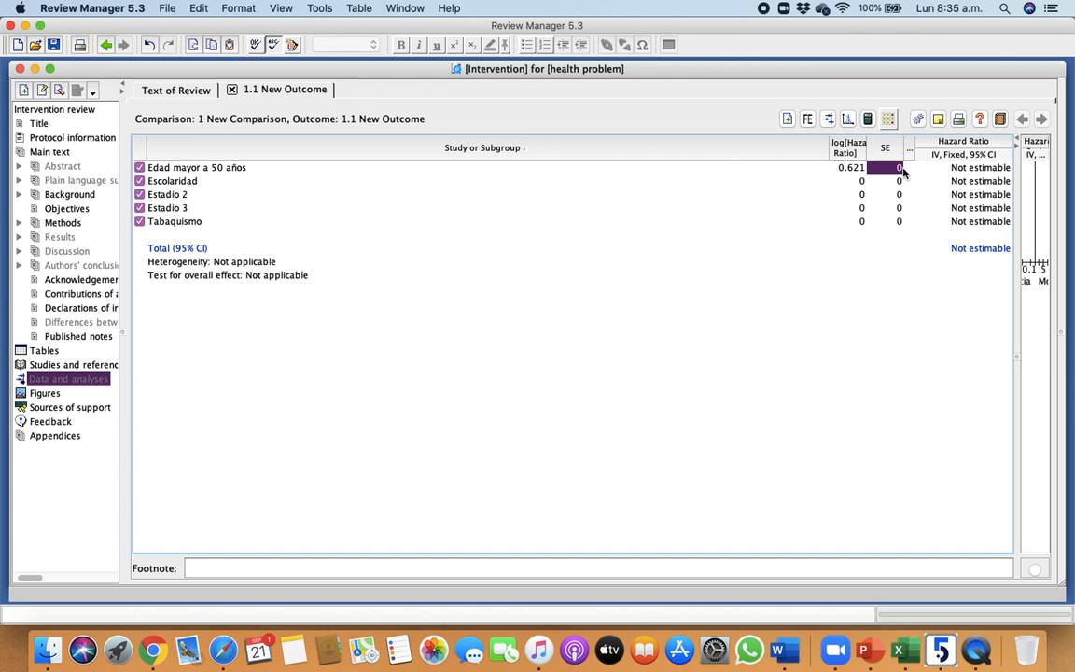
type("0.305")
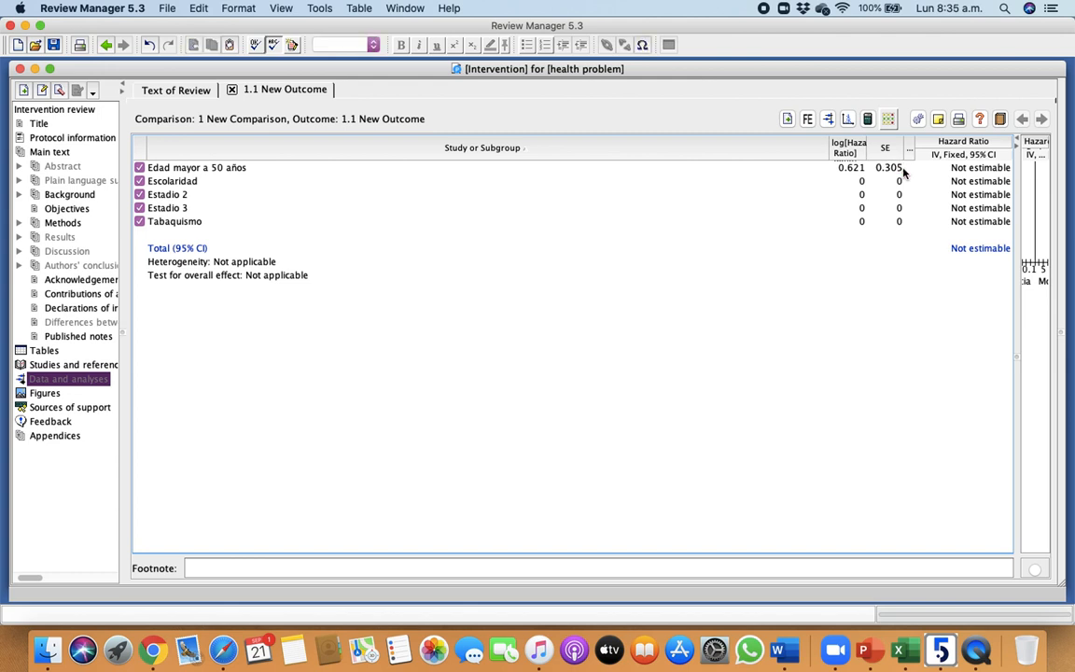
Step: Enter a log hazard ratio of 0.792 and a standard error of 0.299 for Escolaridad
left_click(850, 182)
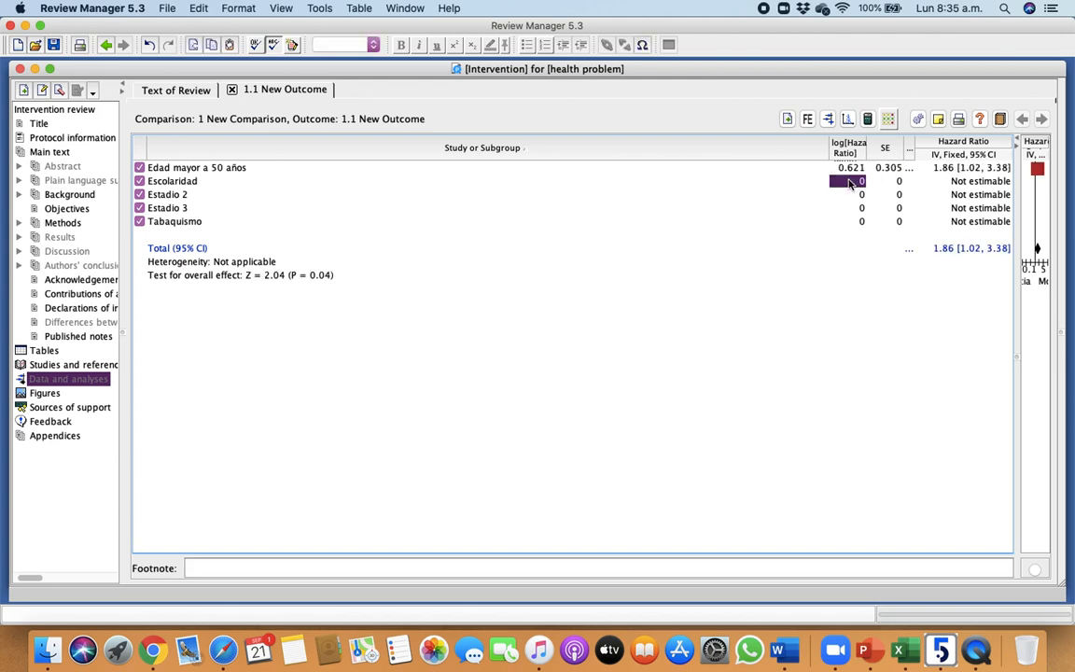
type("0.")
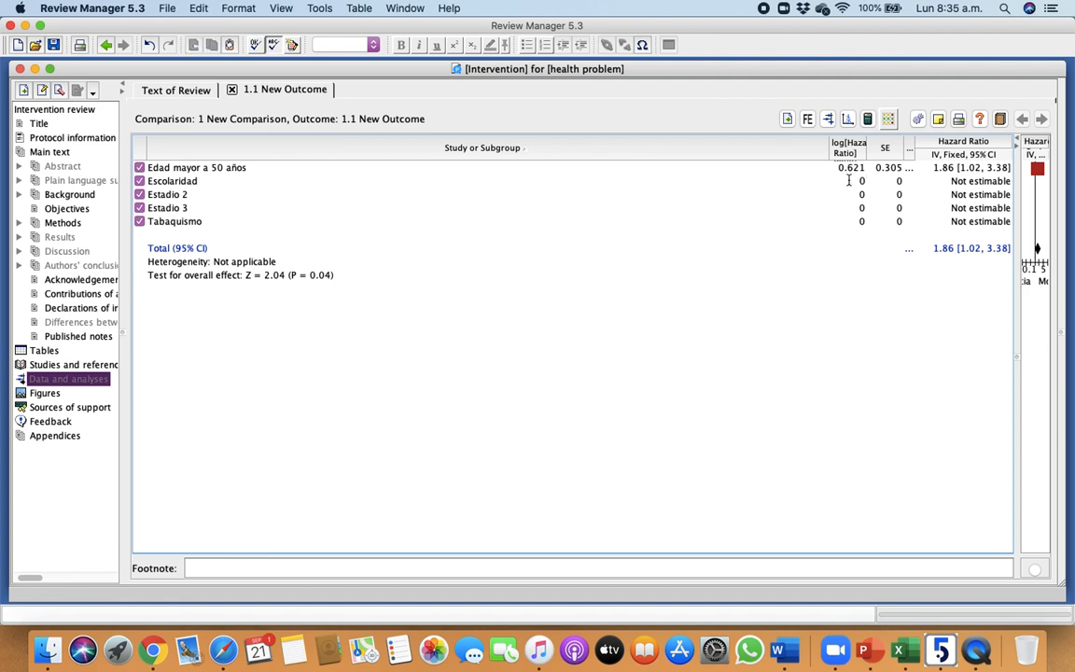
type("792")
key("Return")
left_click(899, 181)
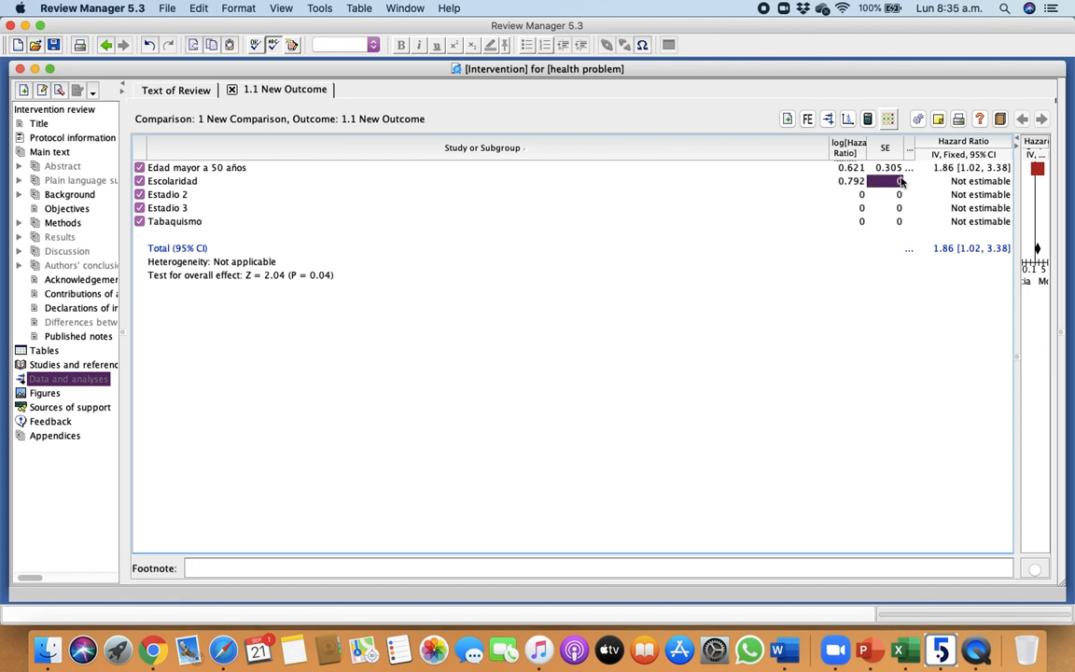
type("0.29")
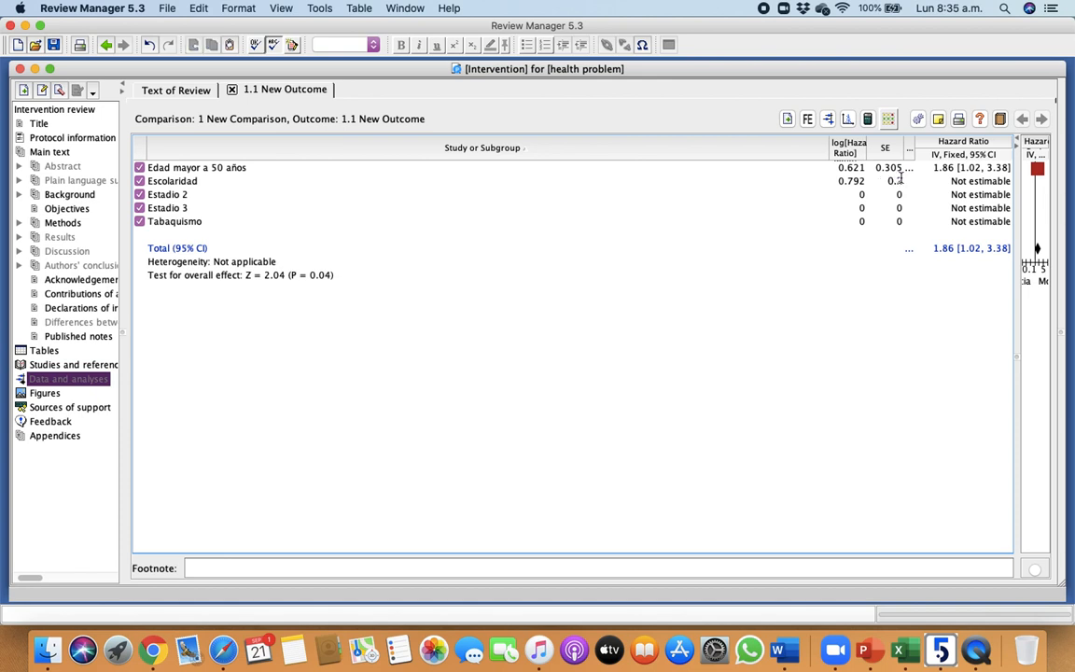
type("9")
Step: Enter a log hazard ratio of 1.116 and a standard error of 0.487 for Estadio 2
left_click(859, 197)
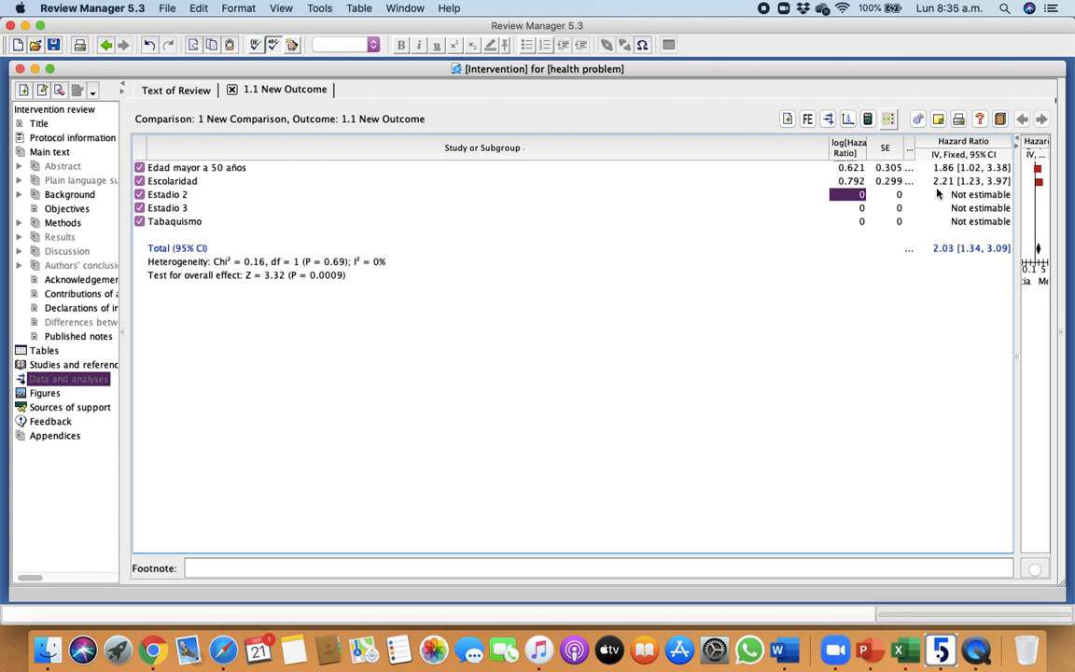
type("1")
key("Return")
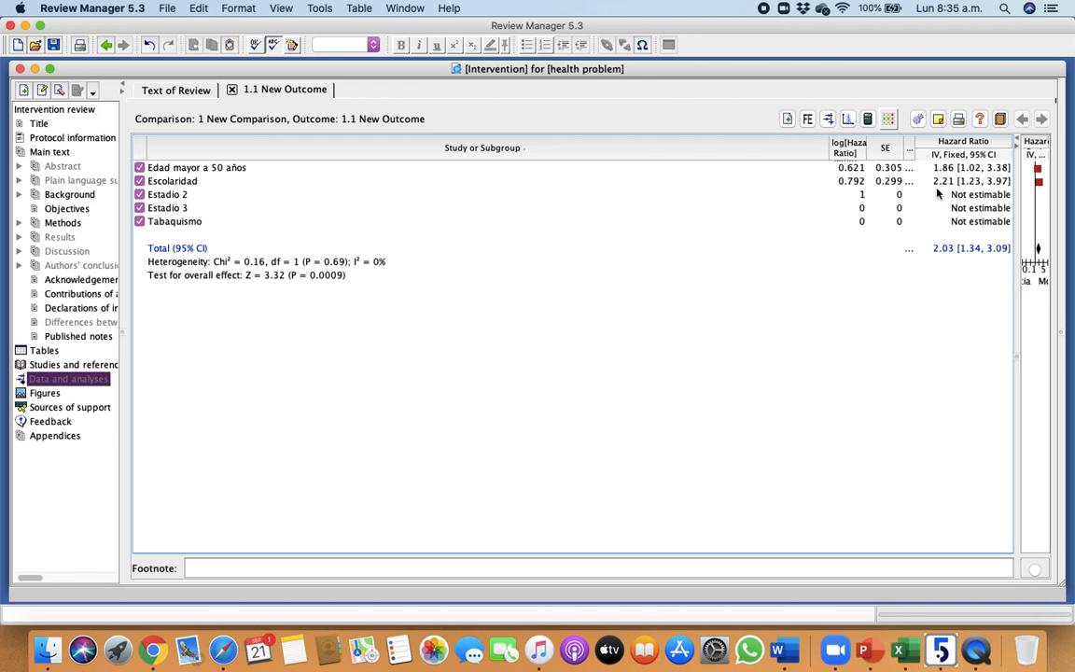
type(".116")
left_click(899, 197)
double_click(900, 200)
type(".487")
left_click(860, 208)
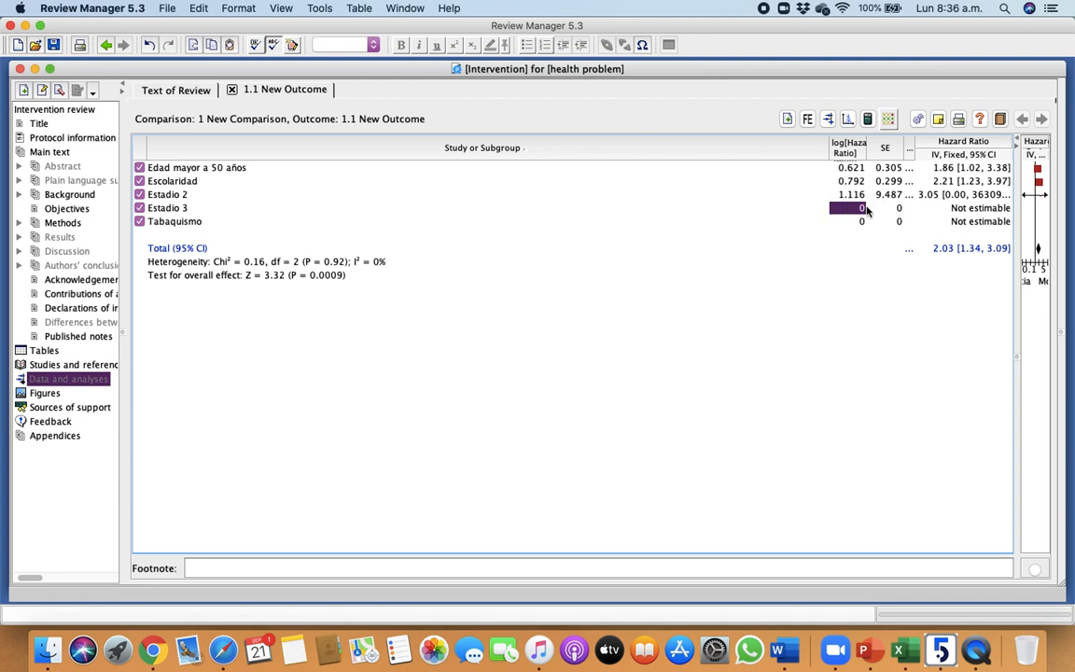
left_click(892, 196)
key("BackSpace")
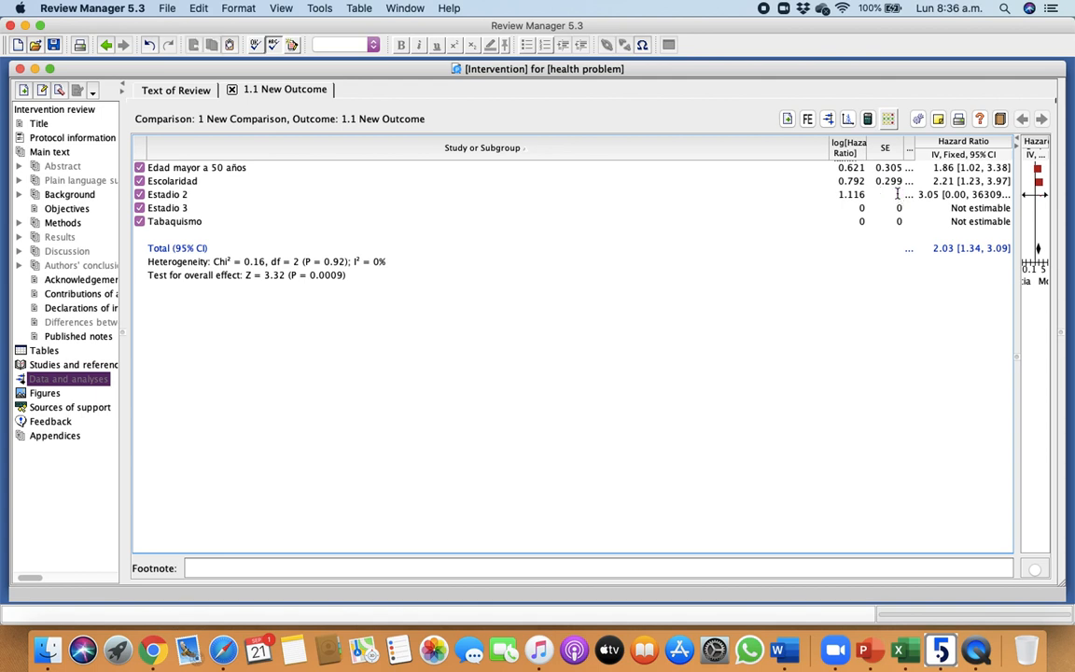
type("0.4")
type("3")
type("7...")
left_click(817, 275)
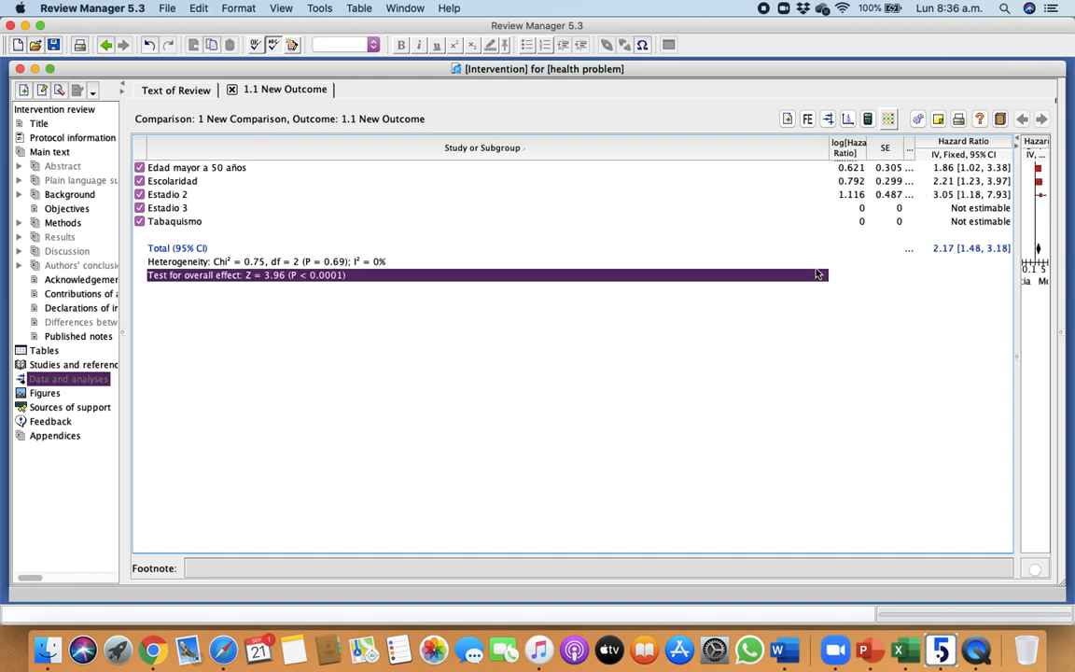
Step: Enter a log hazard ratio of 2.243 and a standard error of 0.494 for Estadio 3
left_click(859, 208)
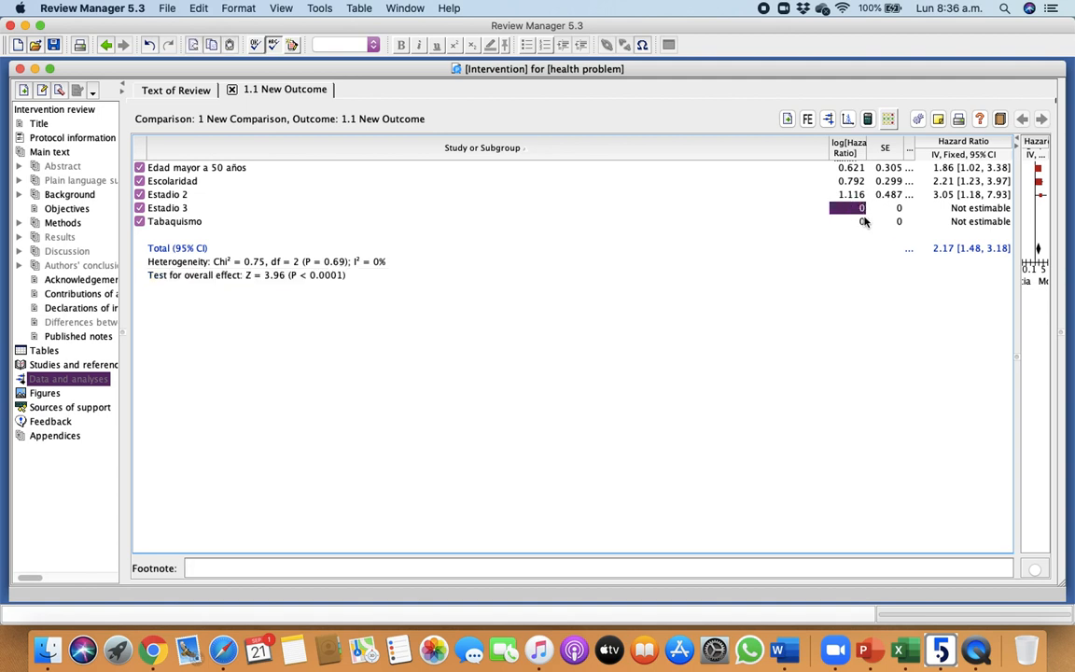
type("2.243")
left_click(899, 211)
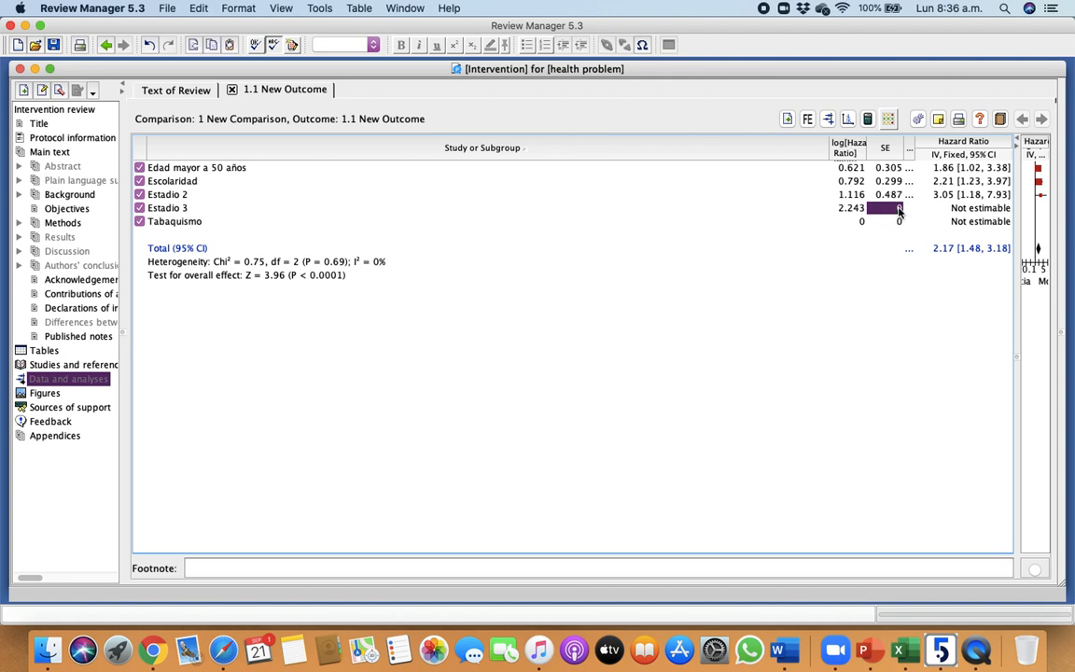
type("0.4")
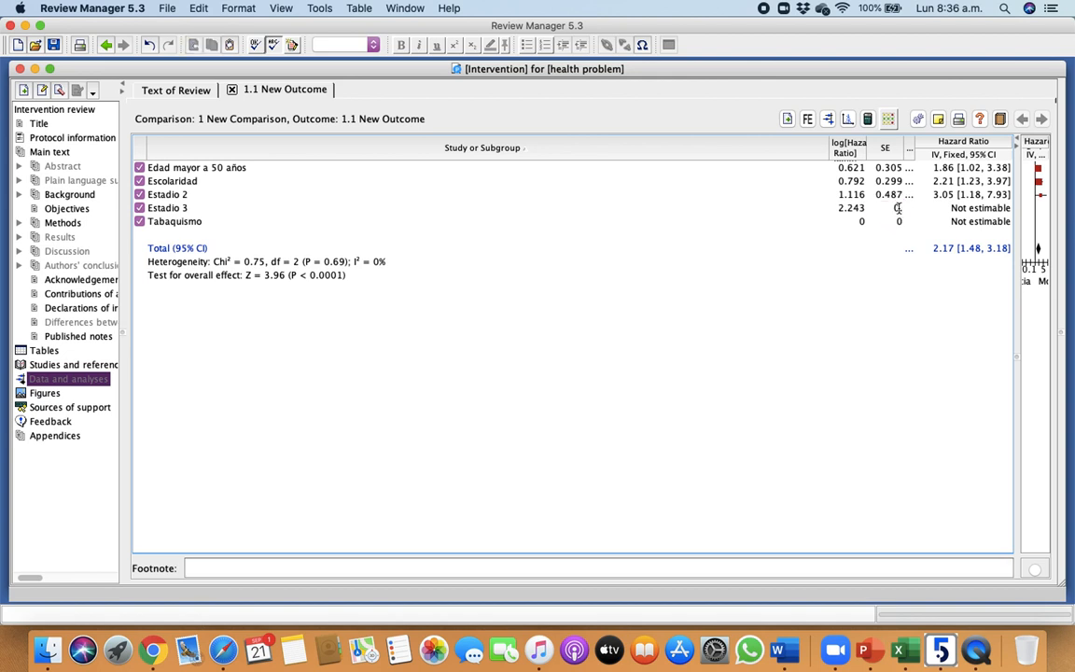
type("94")
left_click(943, 220)
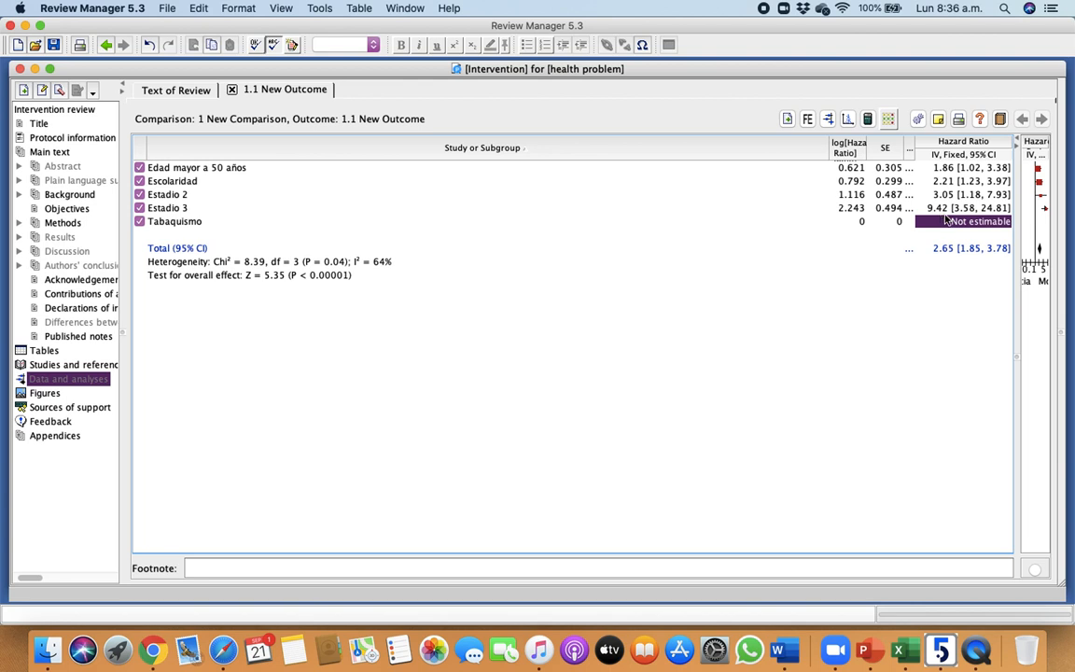
Step: Enter a log hazard ratio of 0.164 and a standard error of 0.415 for Tabaquismo
left_click(855, 221)
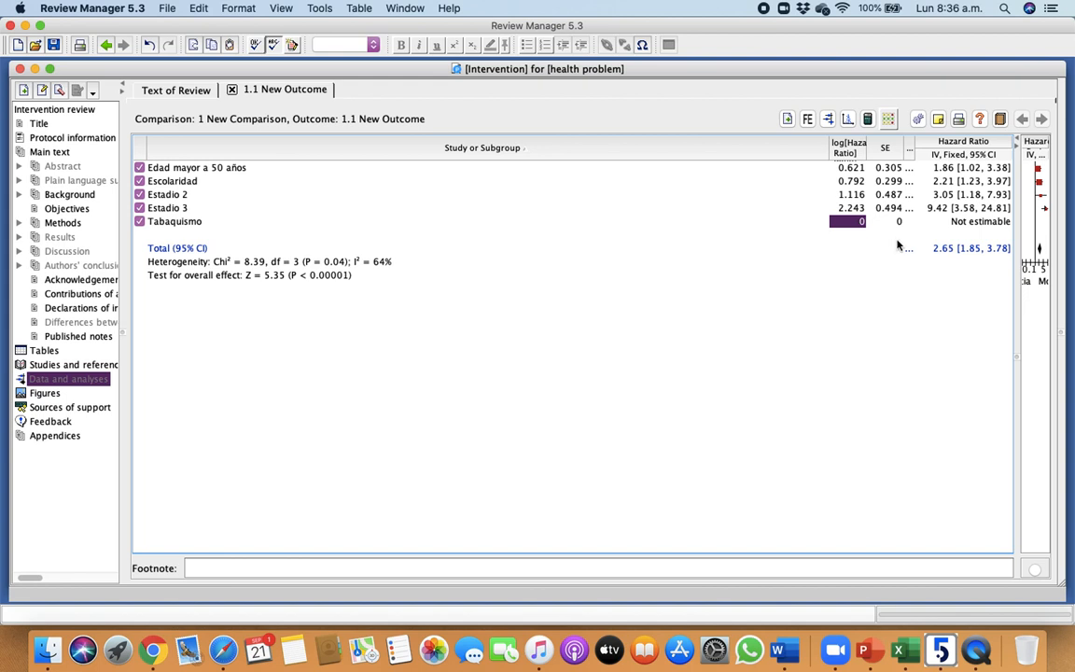
type("0.1")
key("Return")
type("64")
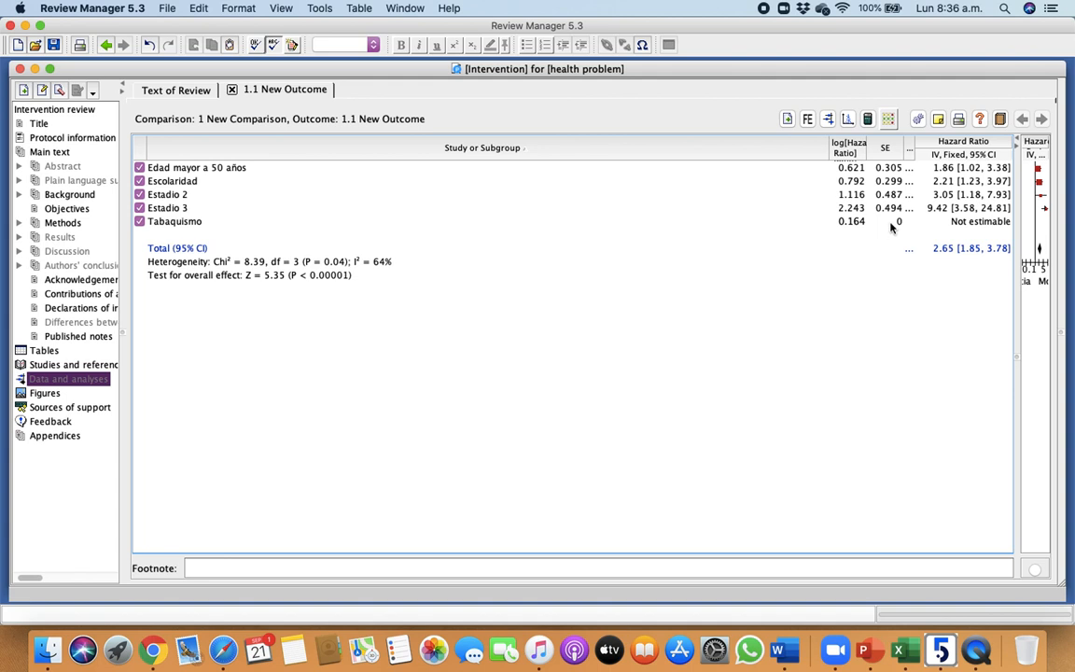
left_click(892, 222)
type("0.415")
key("Return")
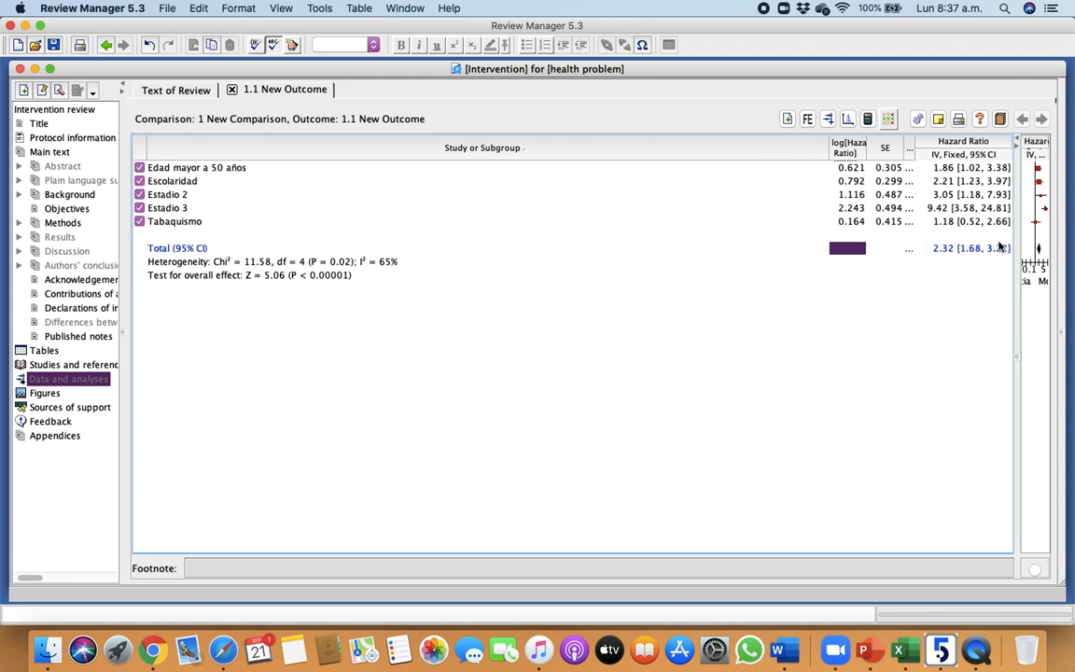
Step: Widen the hazard ratio graph area beside the study table and open the outcome's forest plot
left_click_drag(1019, 245, 751, 243)
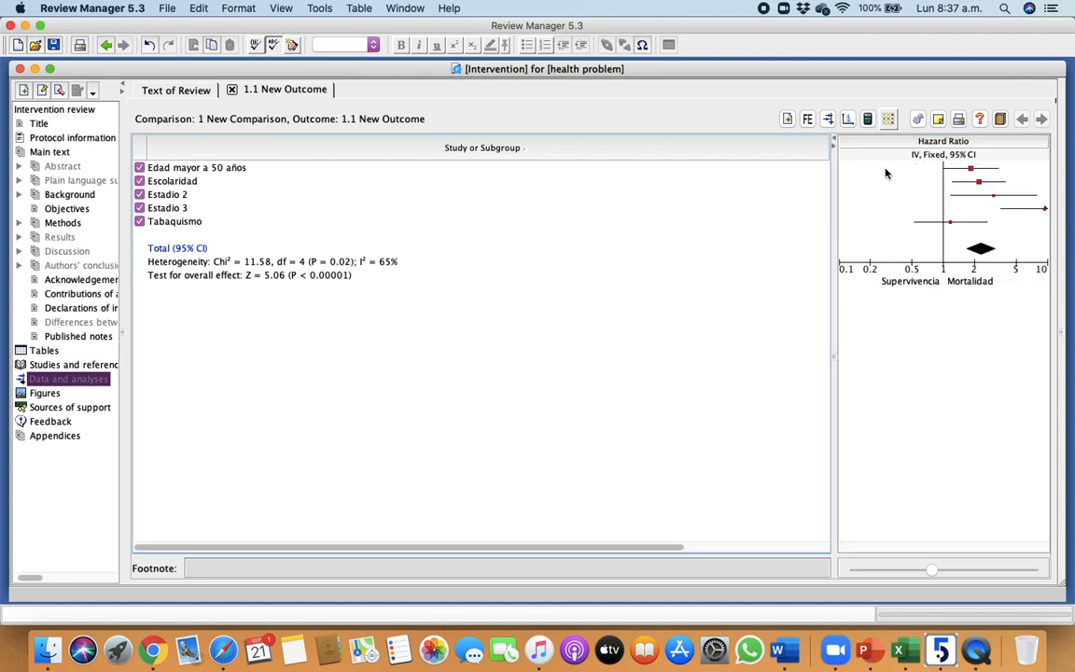
left_click_drag(832, 241, 959, 238)
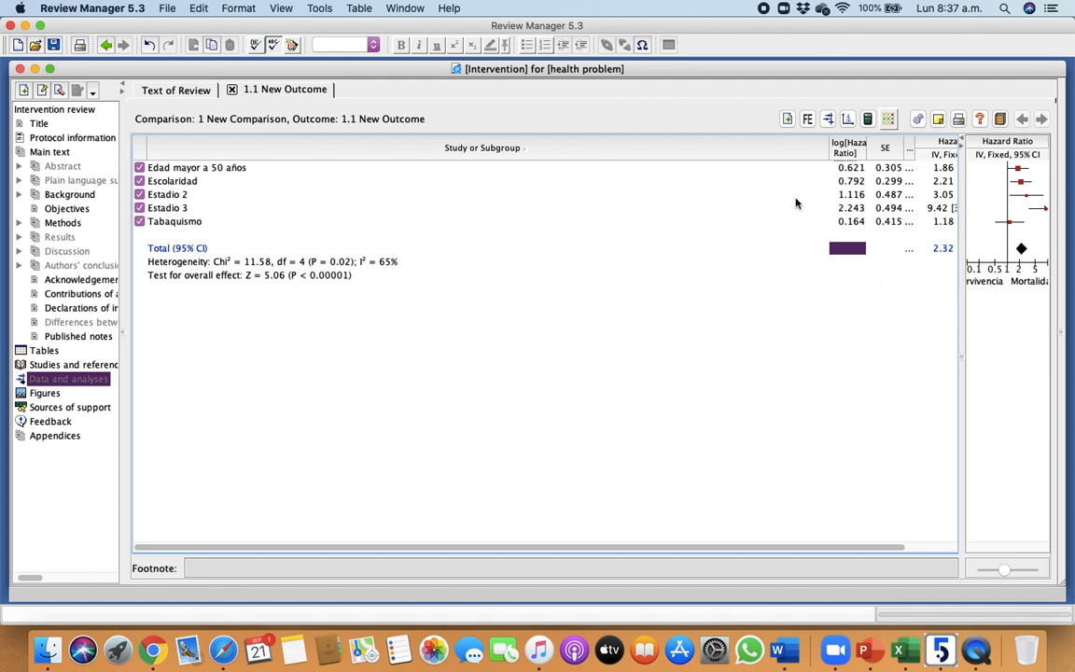
left_click_drag(965, 186, 904, 203)
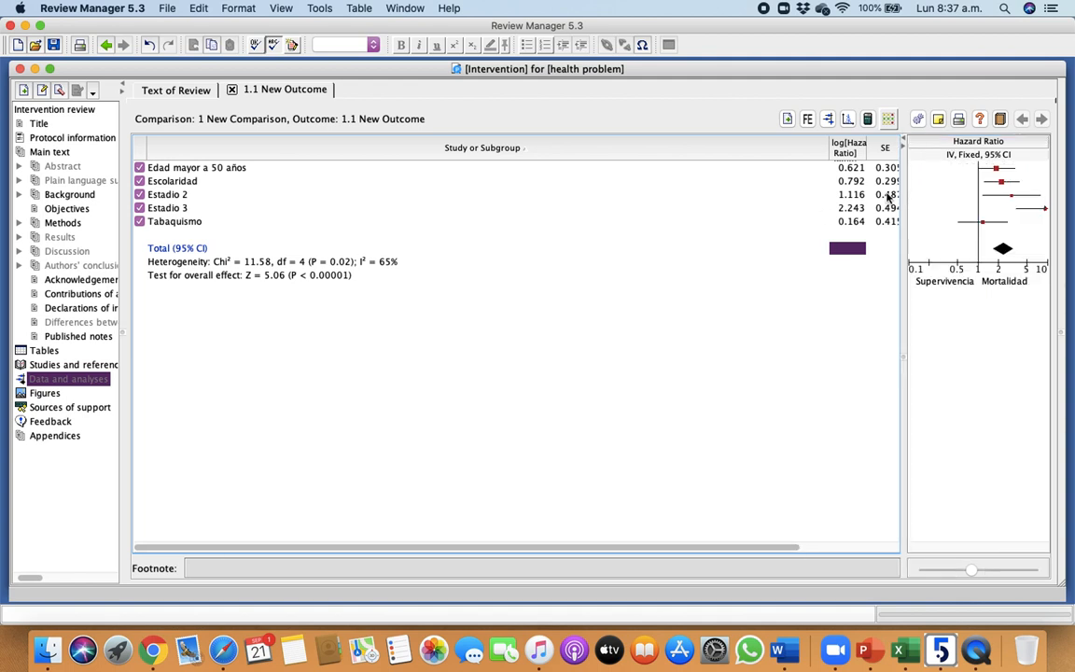
left_click(828, 120)
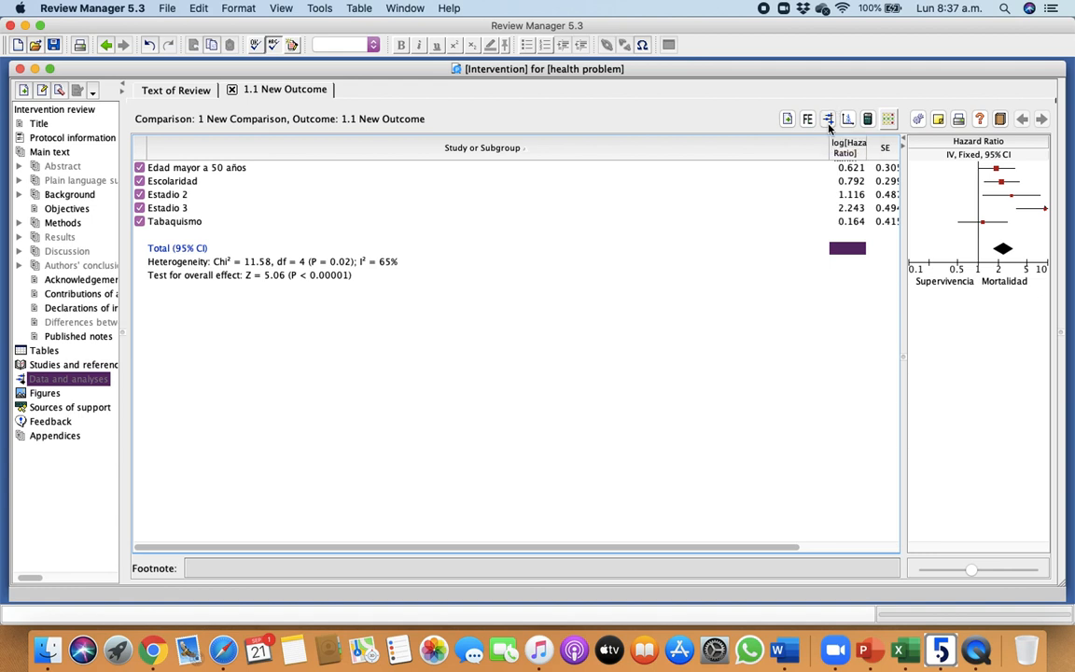